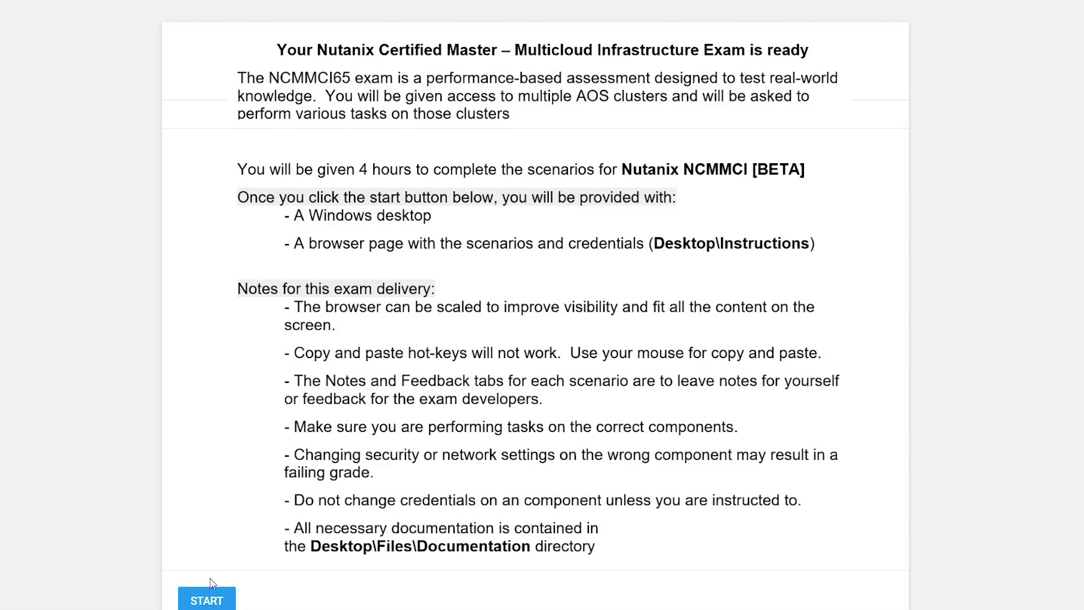
Step: Start the exam, open the Documentation folder of 28 PDFs, and launch Acrobat Reader
left_click(211, 598)
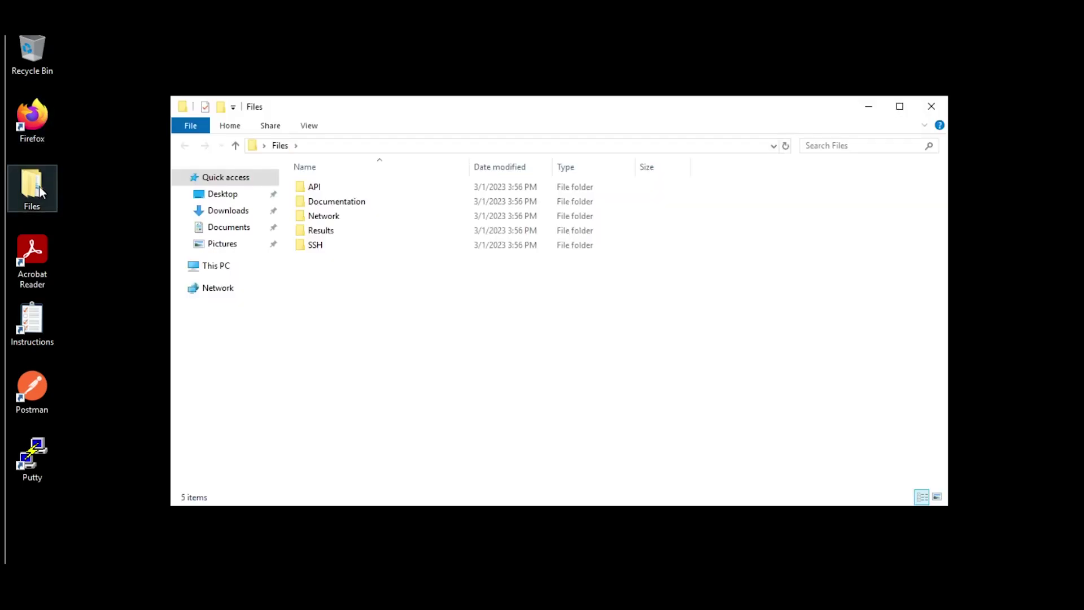
double_click(321, 204)
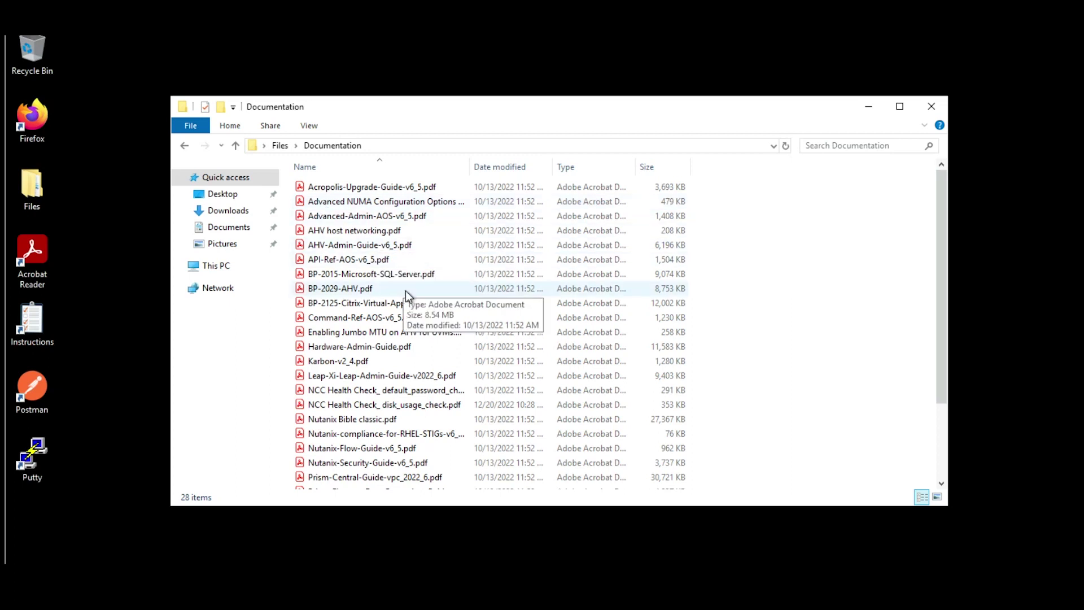
double_click(38, 242)
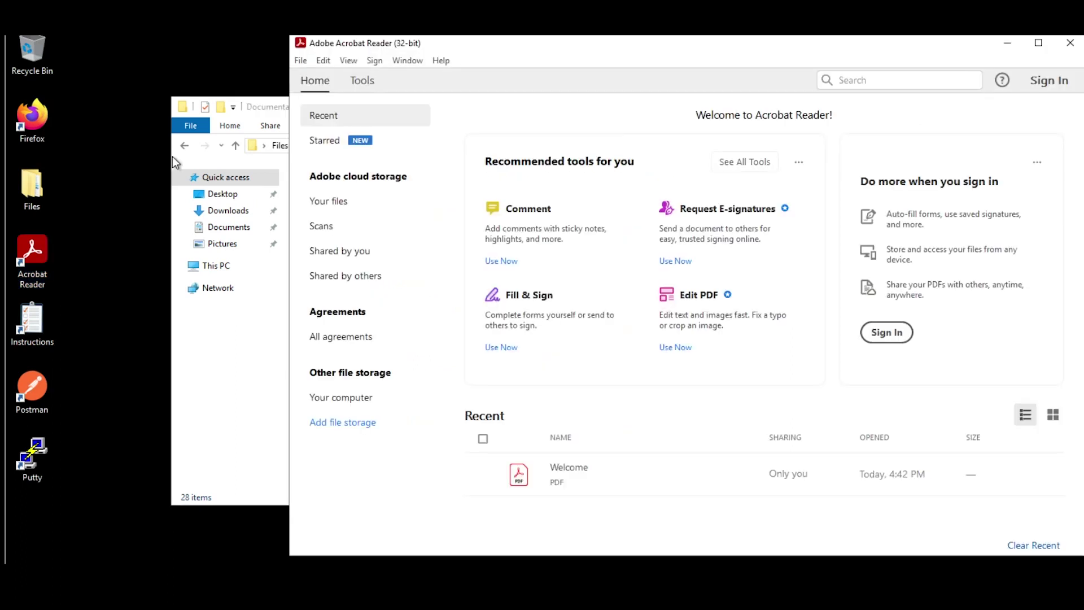
Step: Point Acrobat's Advanced Search at all PDFs in Documentation, then close the search window and reader
left_click(321, 60)
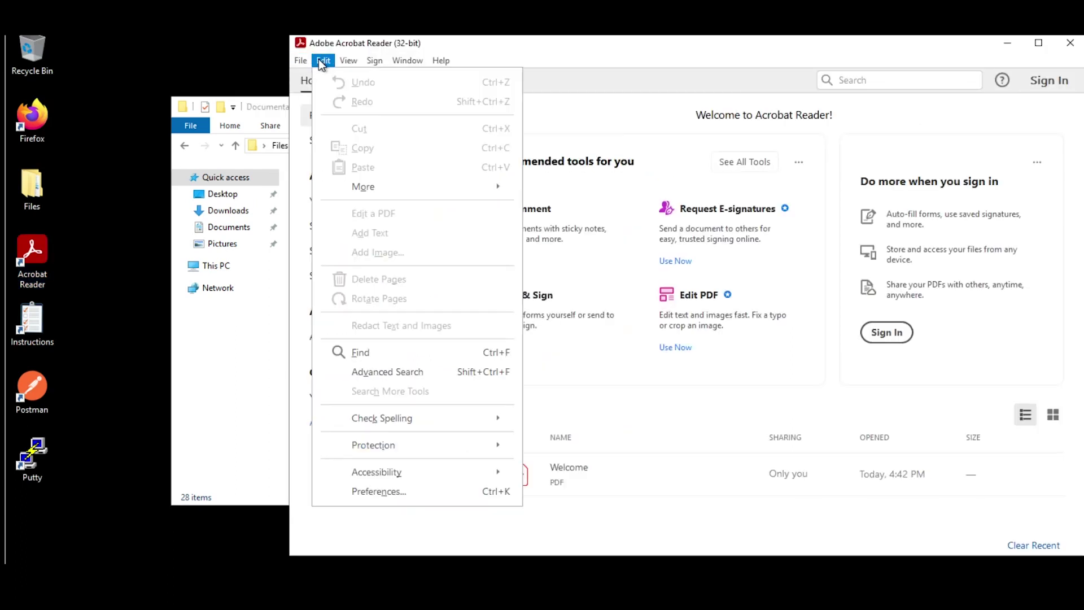
left_click(408, 370)
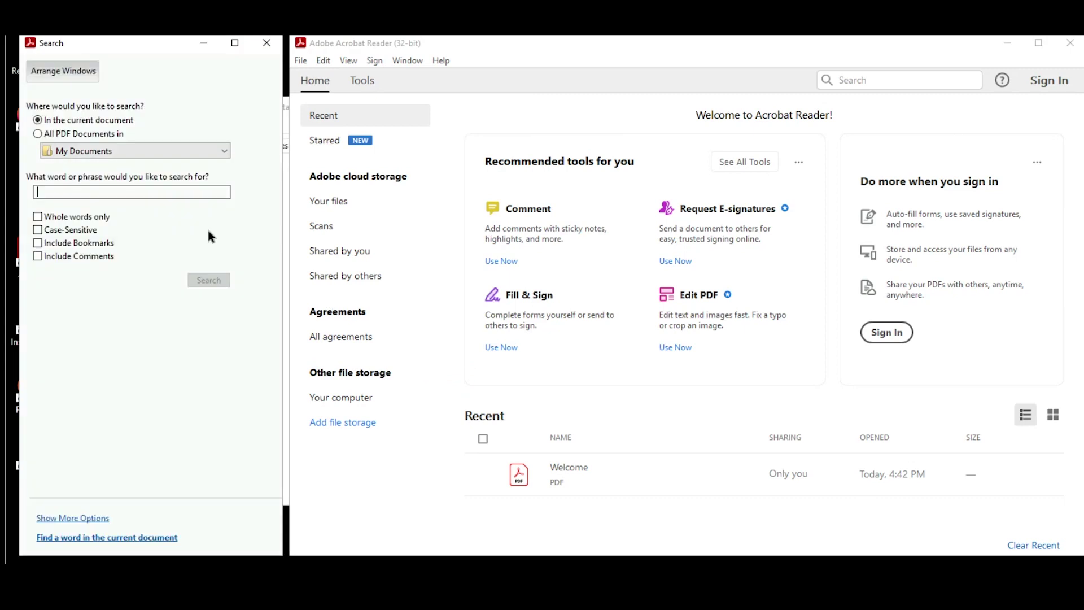
left_click(106, 151)
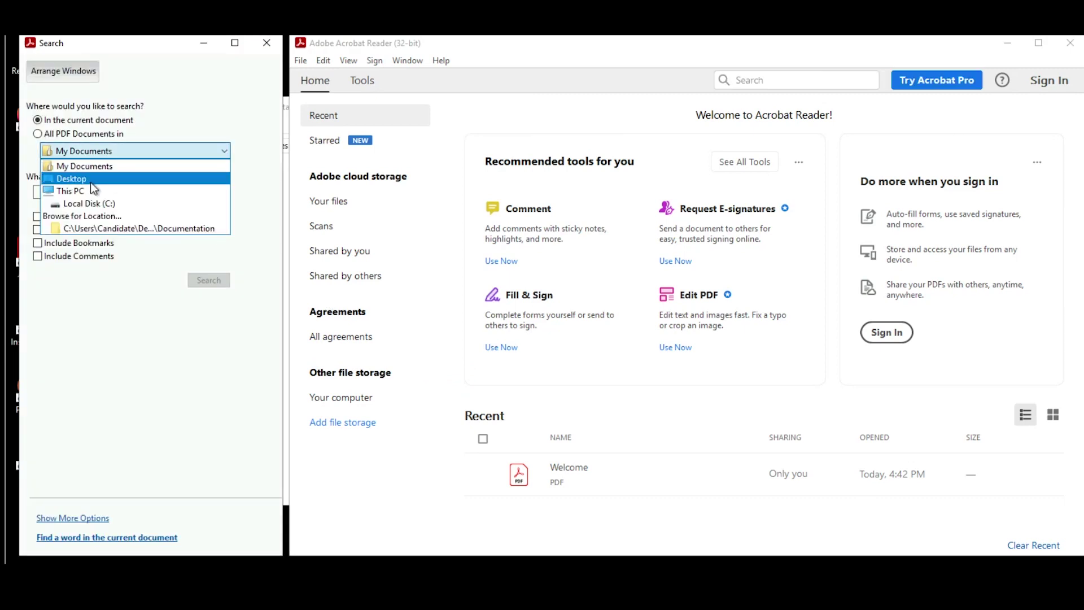
left_click(100, 228)
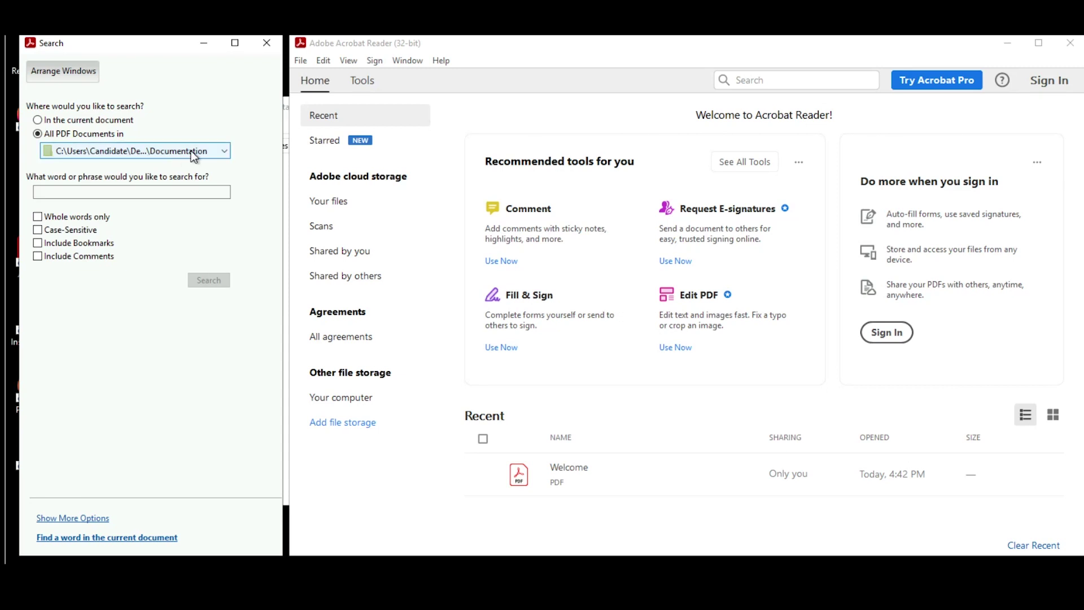
left_click(269, 48)
left_click(1070, 43)
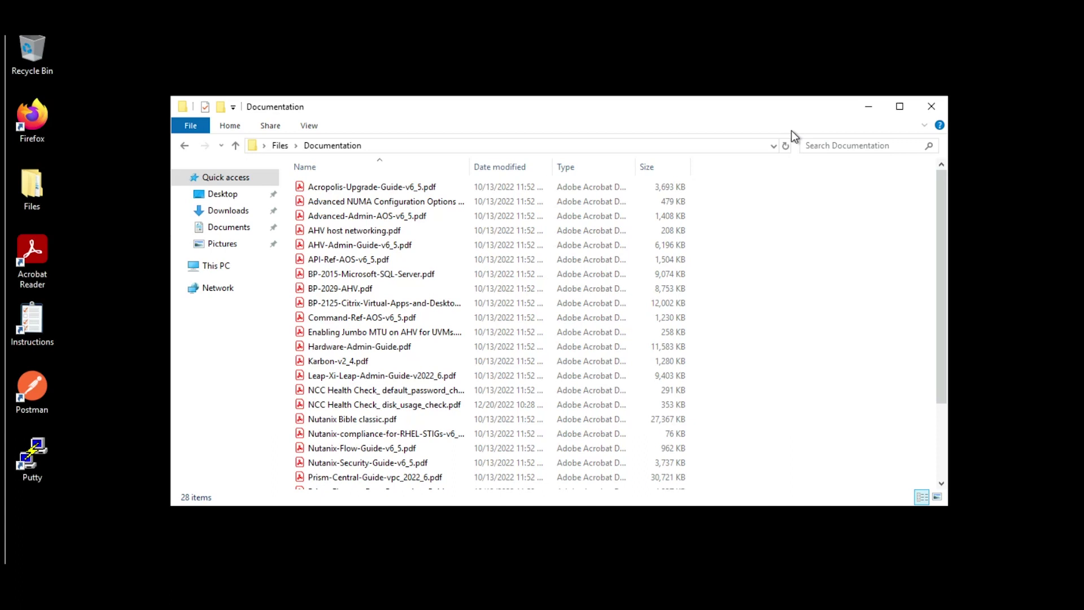
Step: Close the Documentation window and open the assessment instructions, continuing to the Task 1 page
left_click(947, 107)
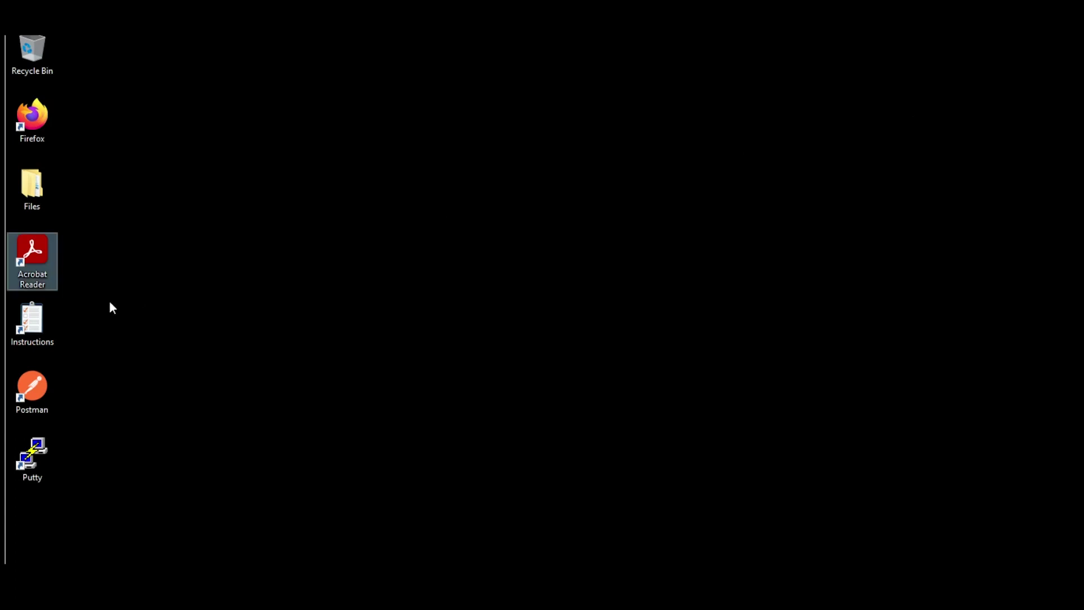
left_click(31, 323)
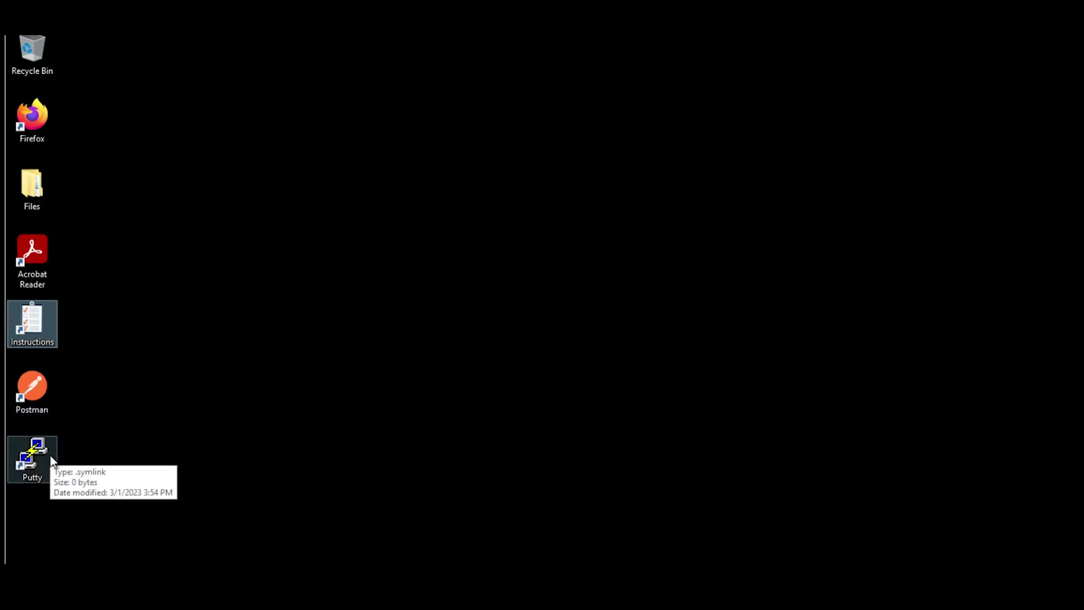
left_click(263, 593)
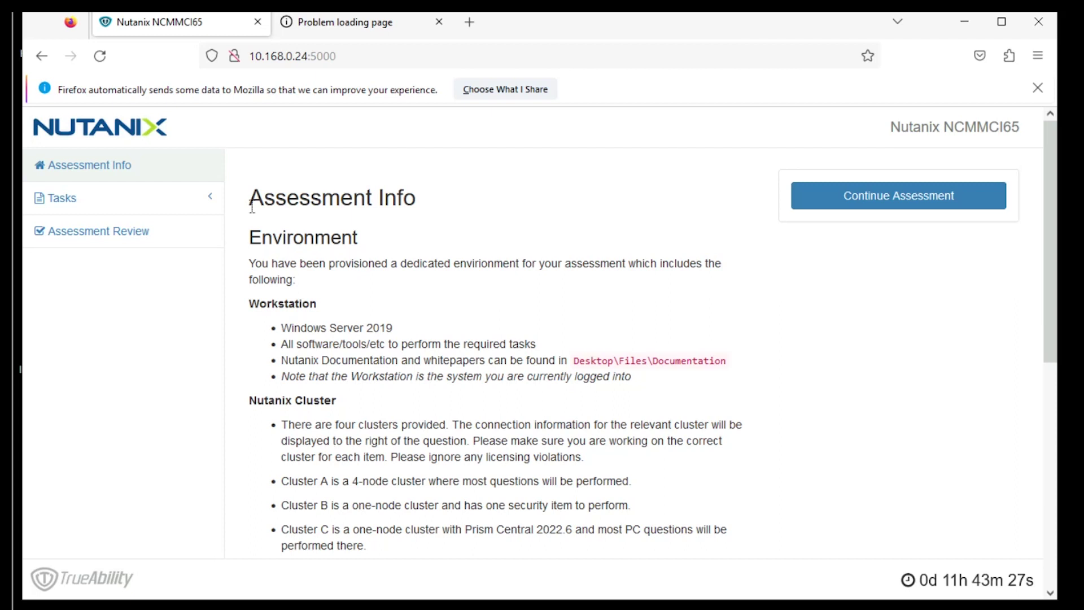
left_click(913, 198)
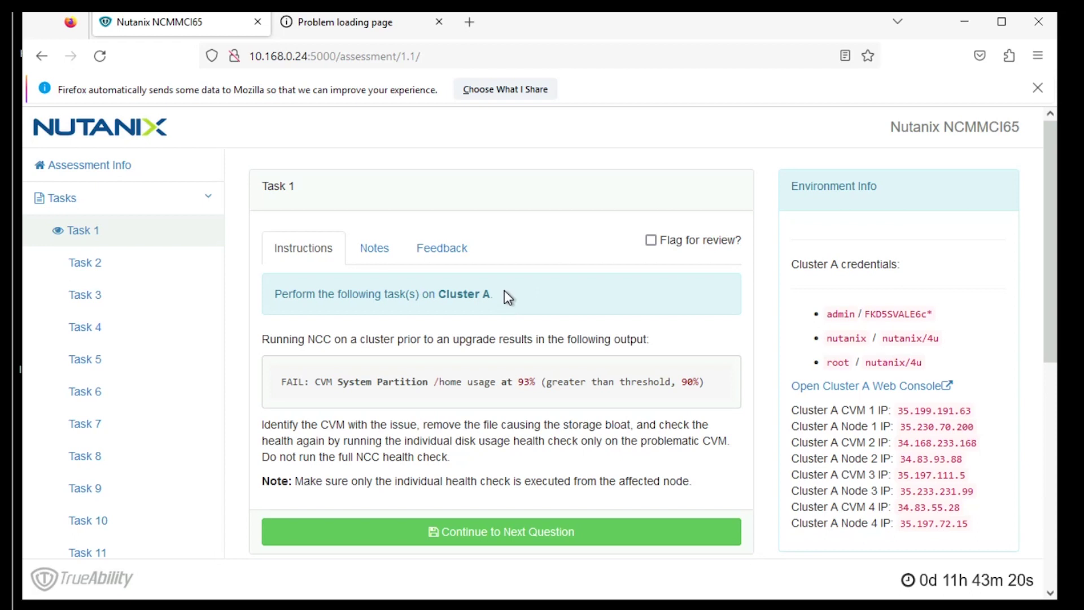
left_click_drag(504, 294, 434, 294)
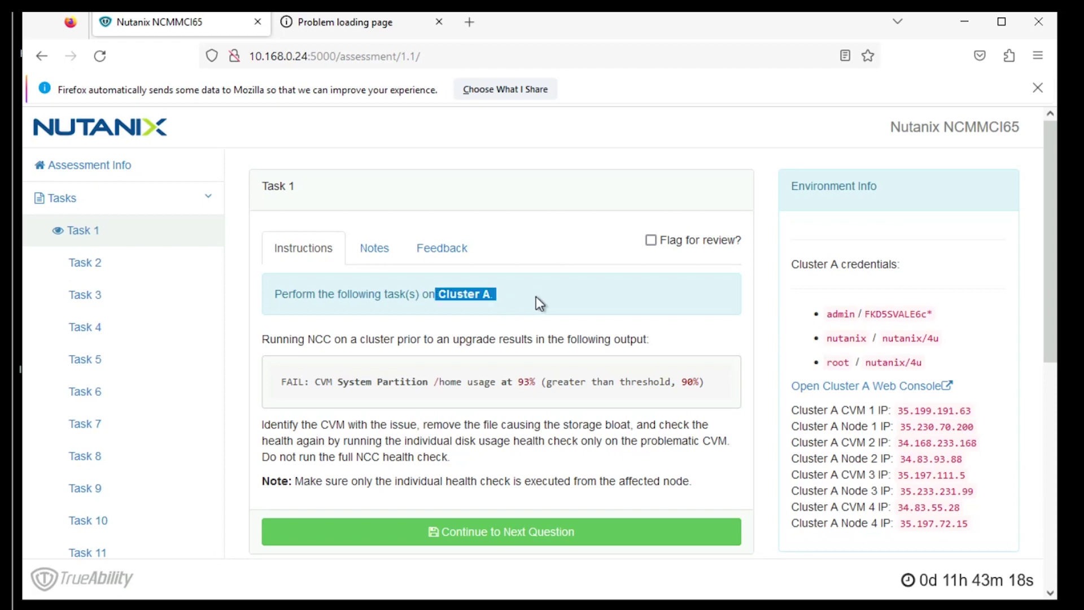
left_click_drag(791, 264, 899, 265)
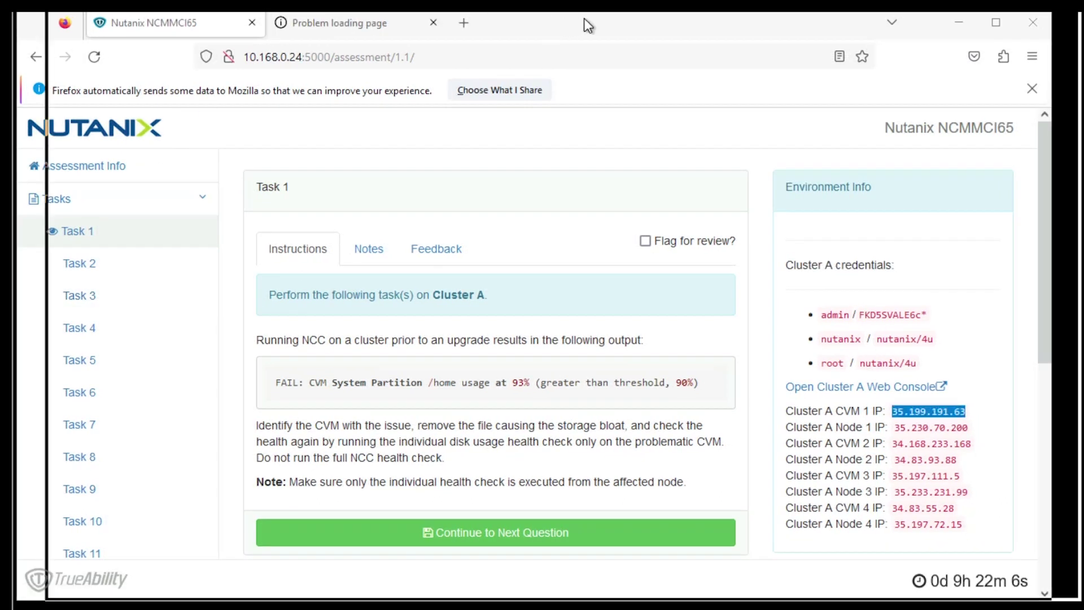
Step: Launch PuTTY and connect by SSH to CVM 1's copied IP 35.199.191.63
double_click(45, 504)
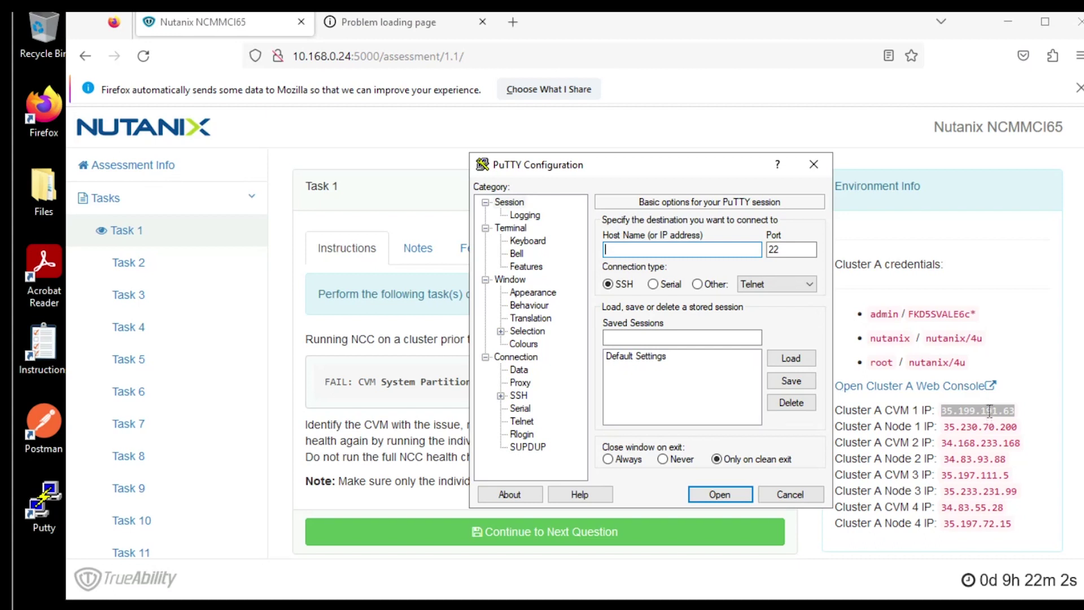
right_click(989, 410)
left_click(1014, 434)
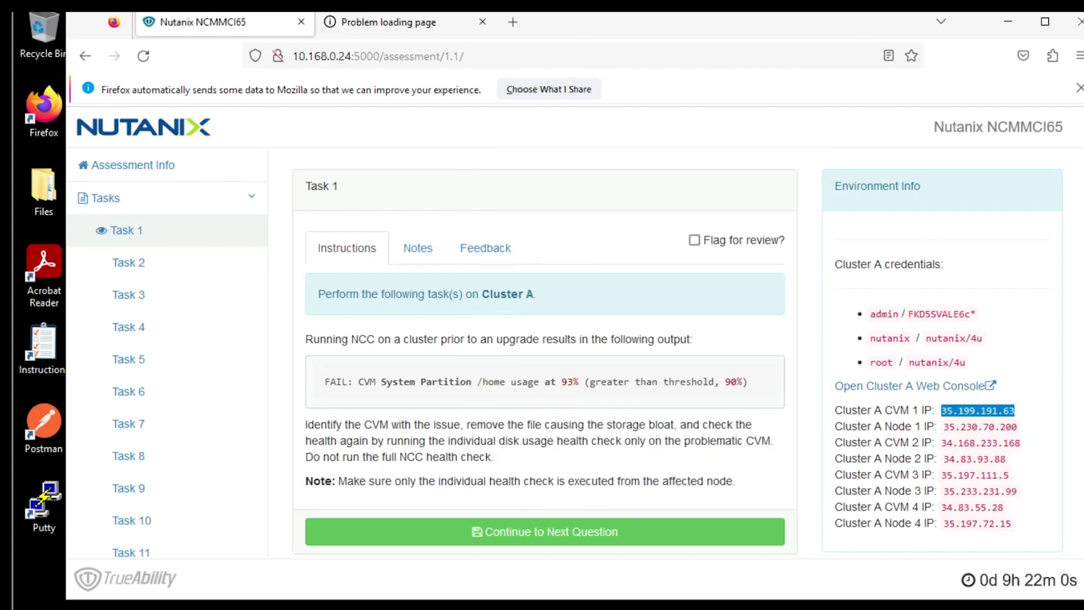
key("alt+Tab")
right_click(664, 253)
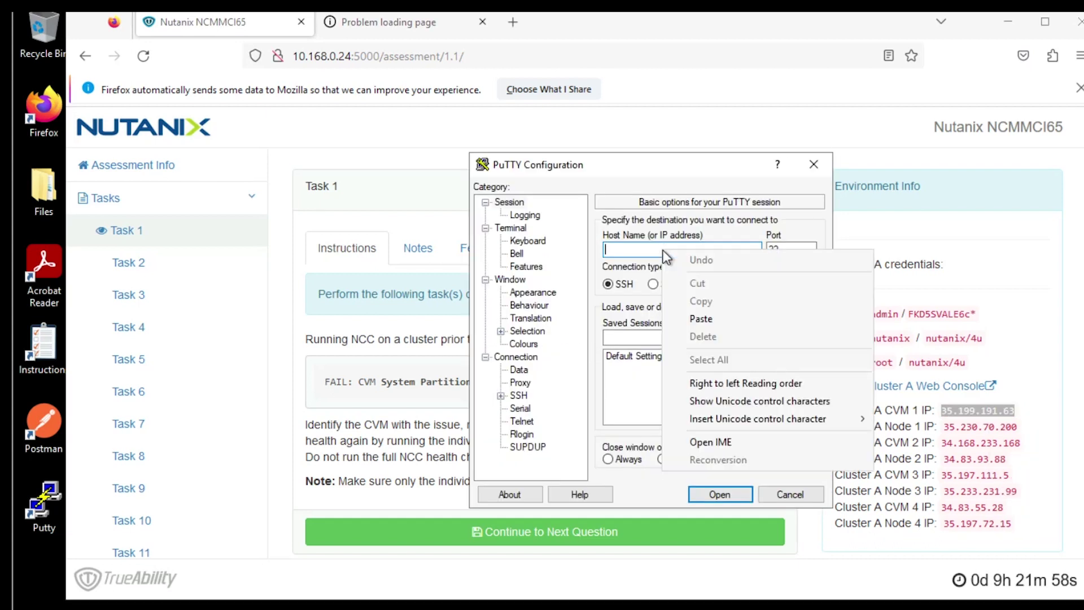
left_click(702, 319)
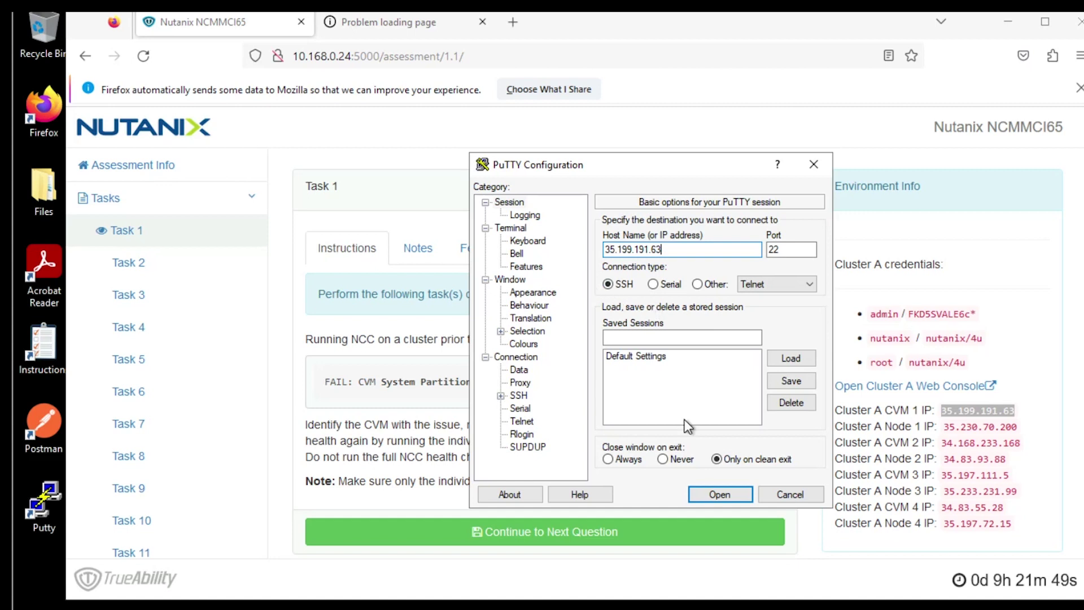
left_click(712, 491)
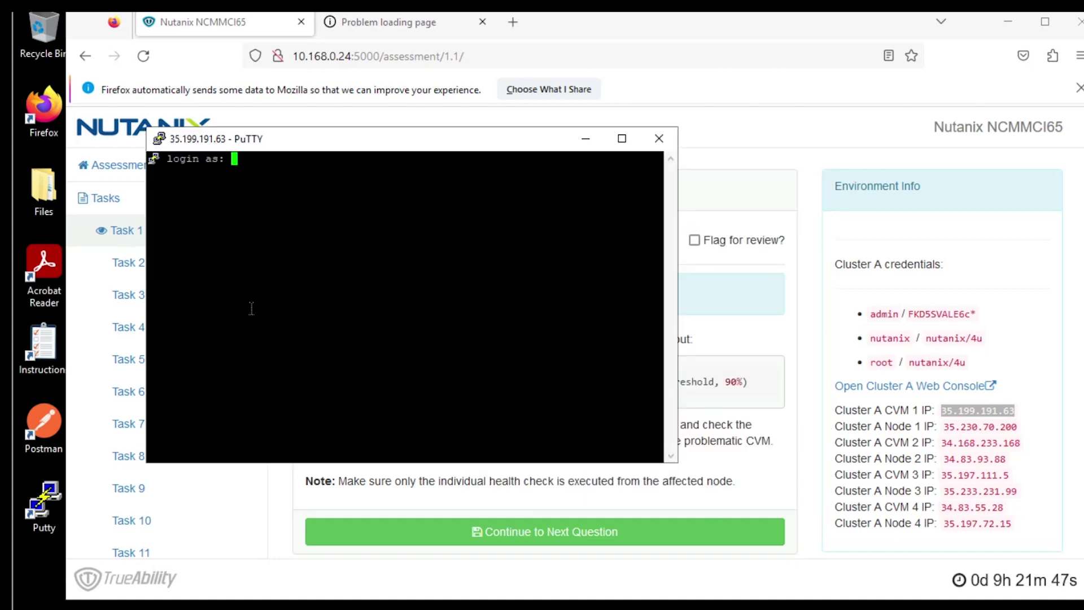
Step: Log into the CVM as nutanix with the account password
type("nuta")
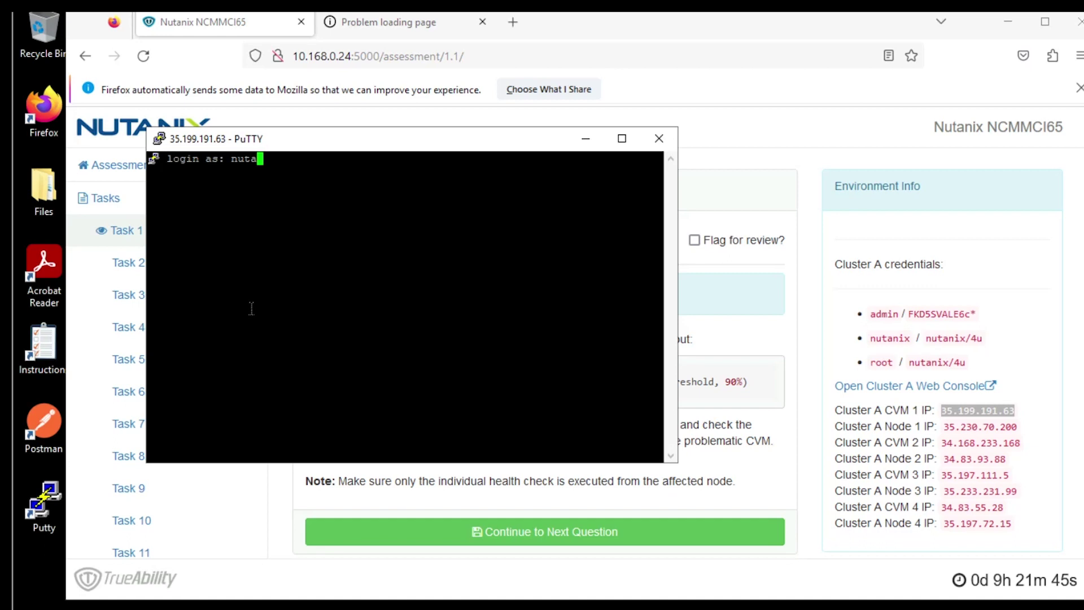
type("nix")
key("Return")
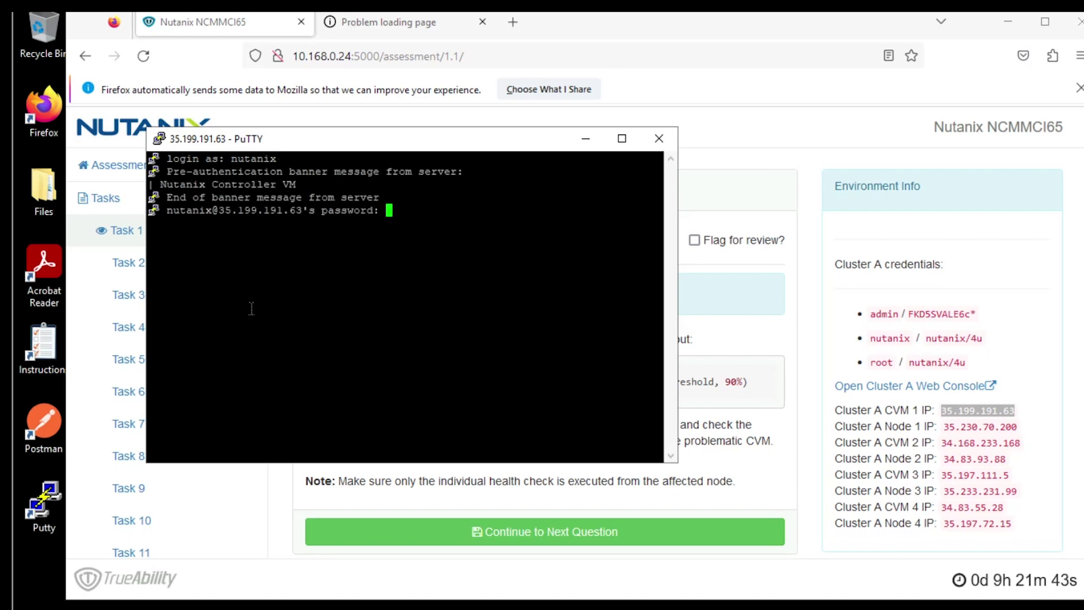
type("nutanix/4u")
key("Return")
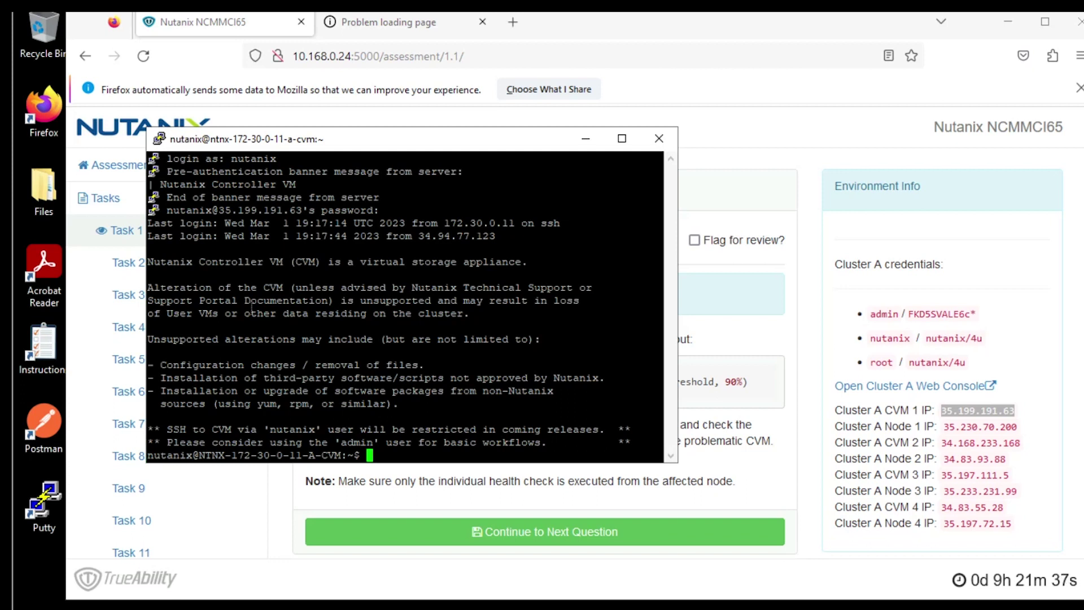
Step: Run allssh df -h and locate CVM 172.30.0.7 with /home at 95% used
type("allssh df -h")
key("Return")
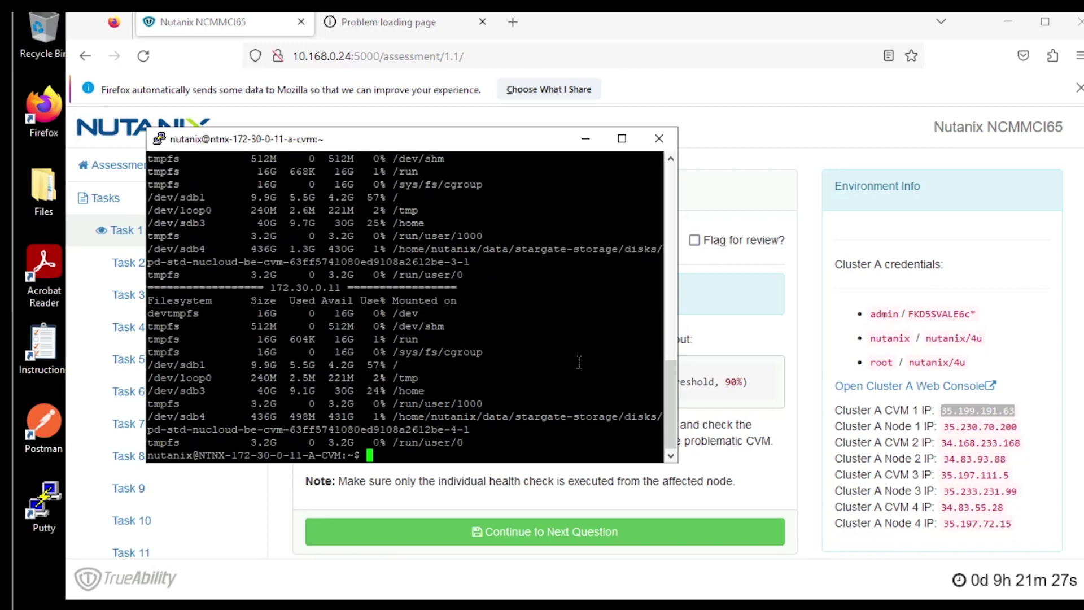
left_click_drag(677, 463, 678, 562)
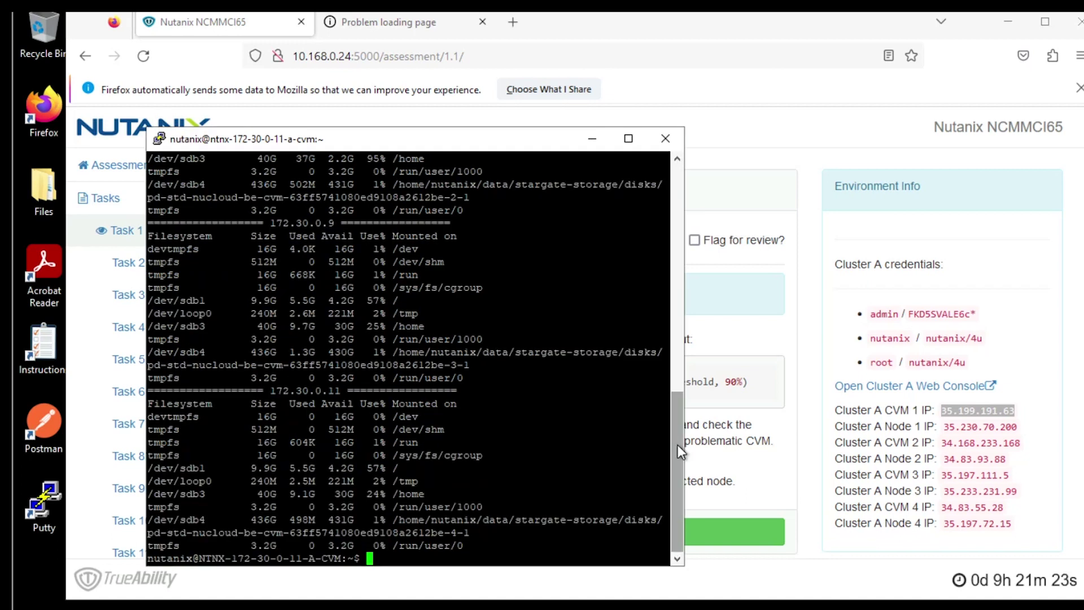
left_click_drag(677, 444, 676, 342)
left_click_drag(429, 402, 147, 403)
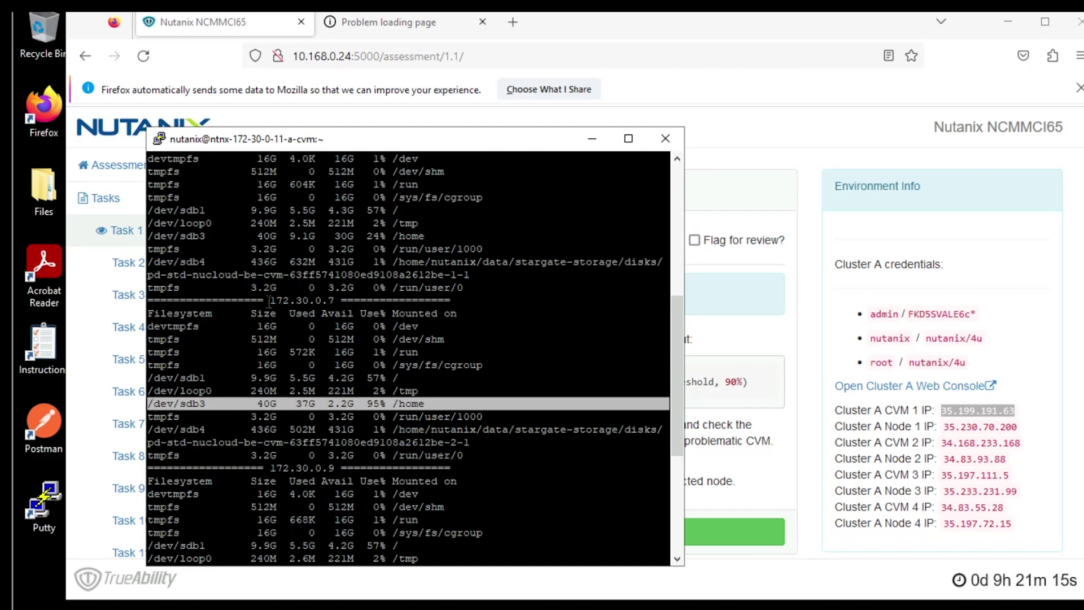
left_click_drag(264, 300, 337, 300)
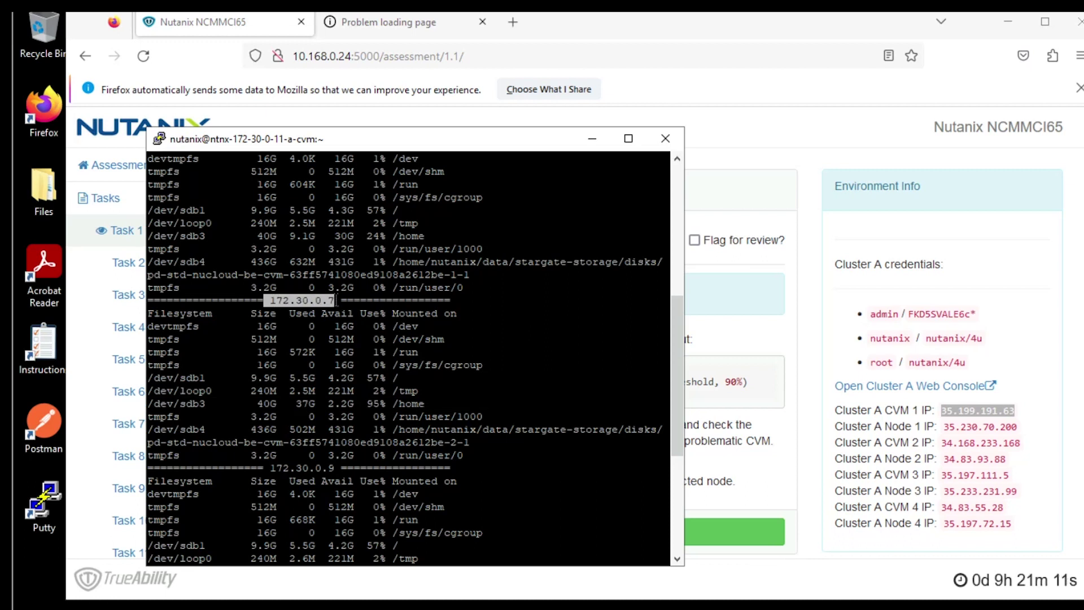
Step: SSH to CVM 172.30.0.7 and list its home directory with ls
type("shh")
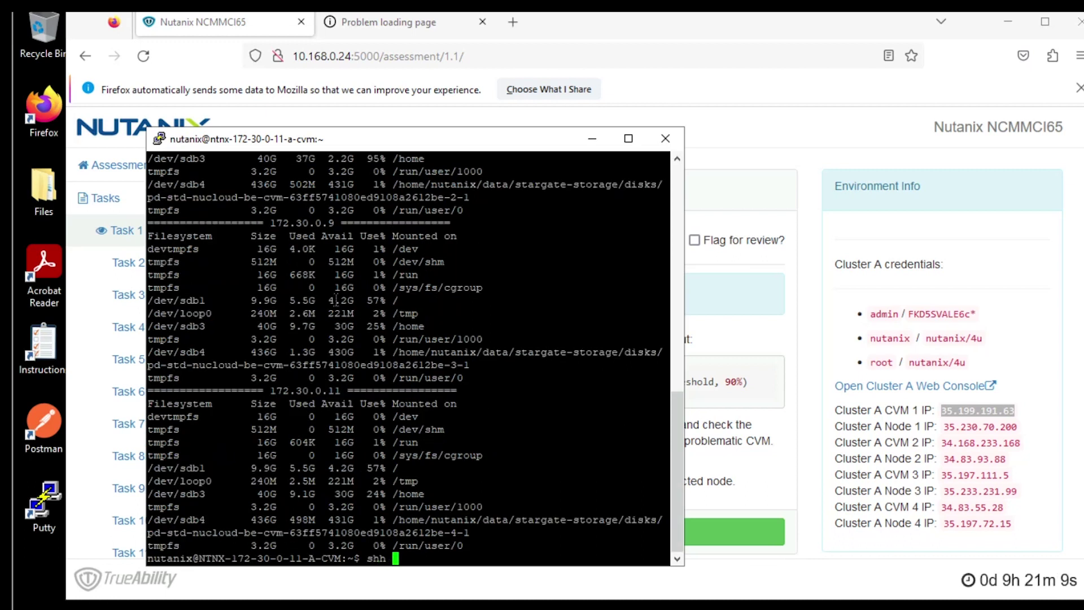
key("BackSpace")
key("BackSpace")
key("BackSpace")
type("sh")
right_click(336, 299)
key("Return")
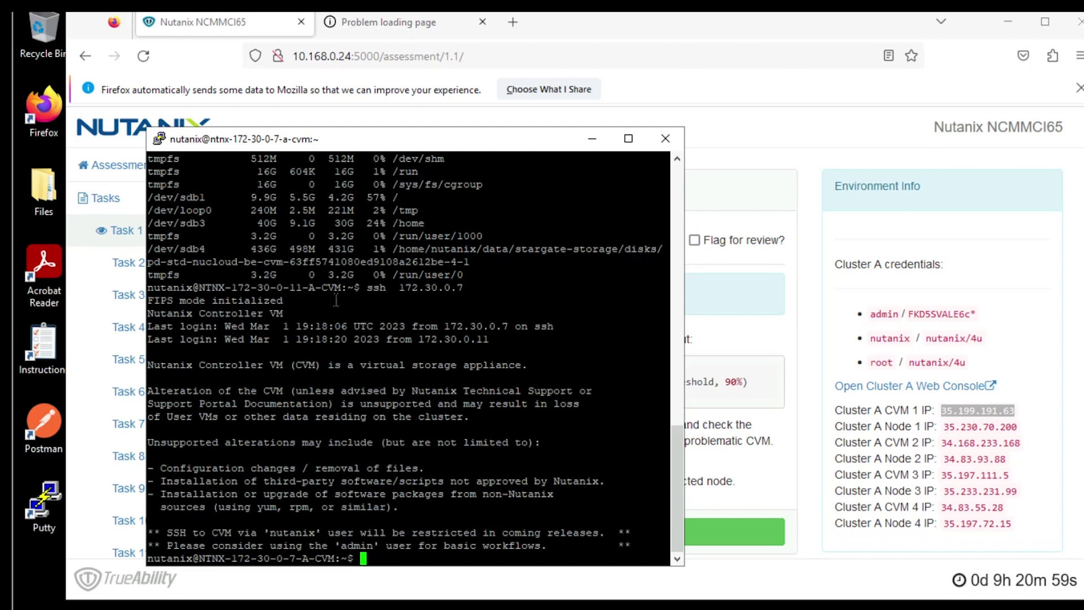
type("ls")
key("Return")
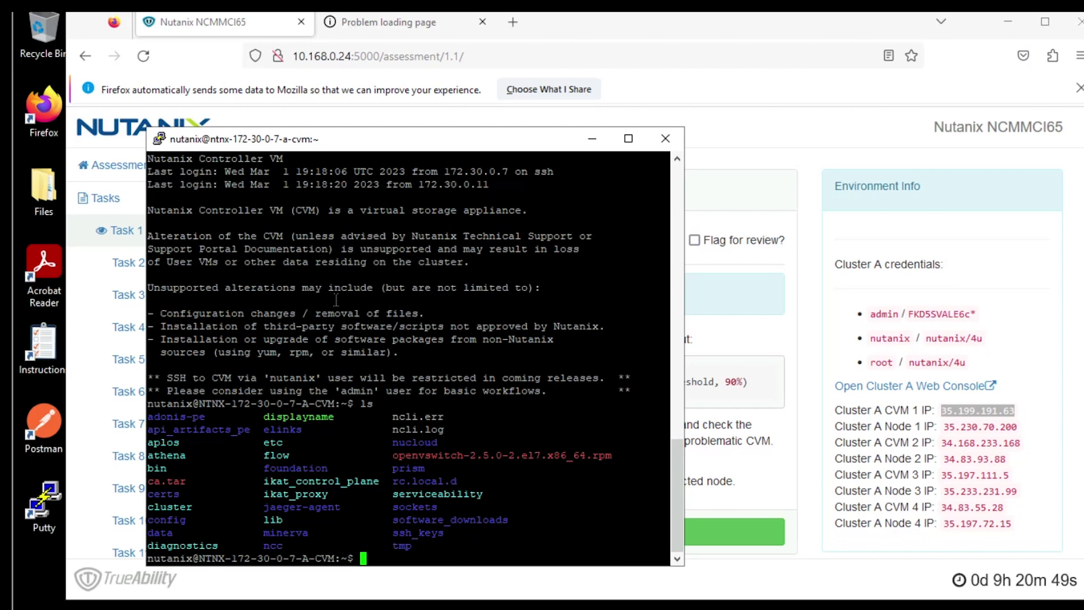
Step: Change into software_downloads and list its contents
type("cd")
left_click_drag(388, 519, 510, 518)
right_click(511, 518)
key("Return")
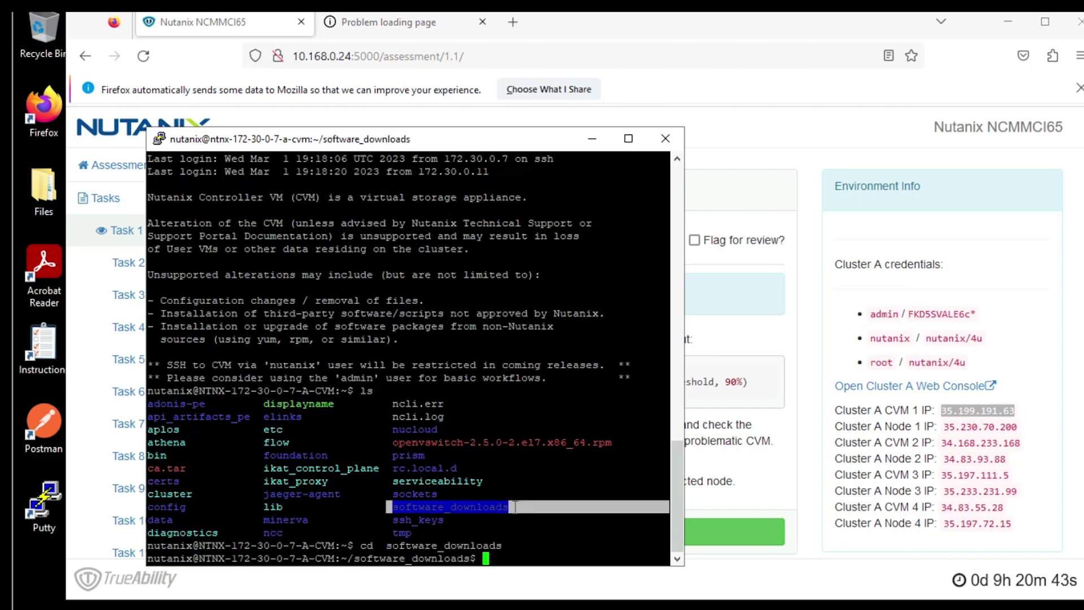
type("ls")
key("Return")
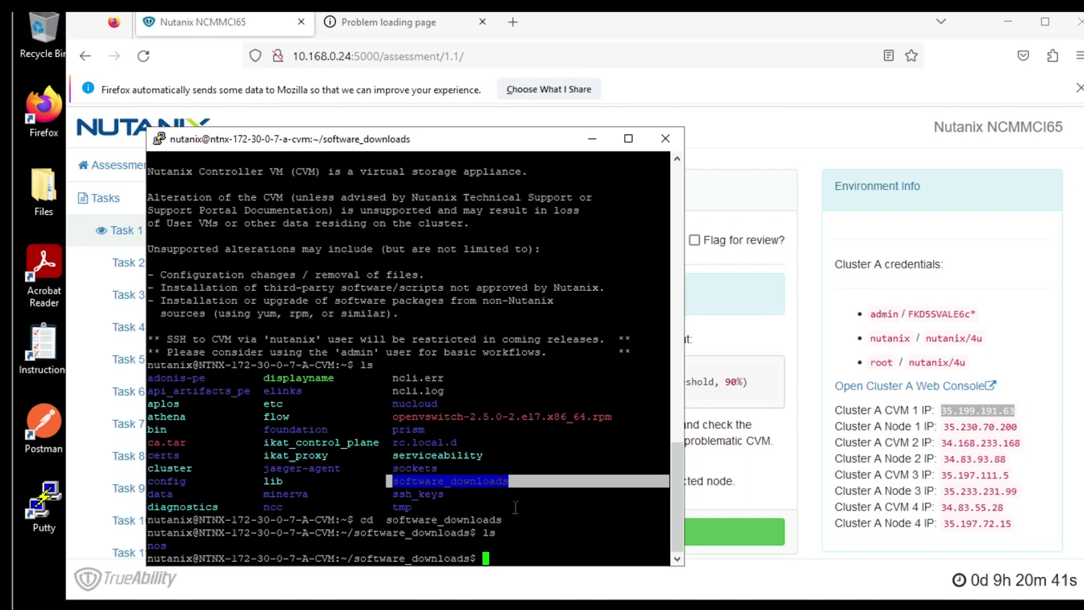
Step: Enter the nos folder and list it with ls -l -h, showing 26G 6.0.tar.gz
type("cd")
left_click(156, 546)
triple_click(156, 545)
right_click(194, 517)
key("Return")
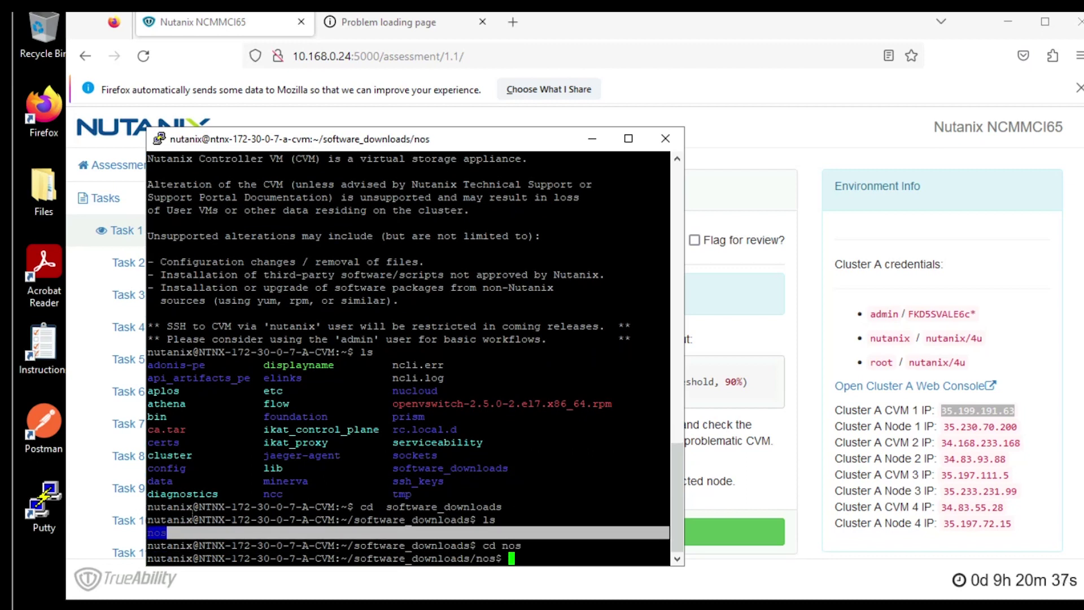
type("ls")
key("Return")
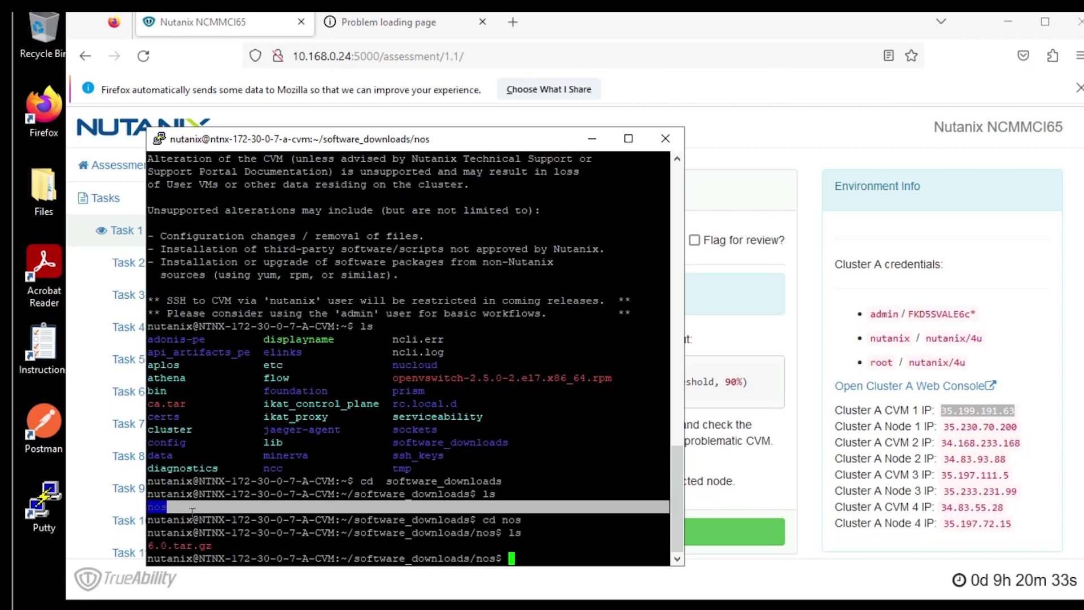
type("ls -l -h")
key("Return")
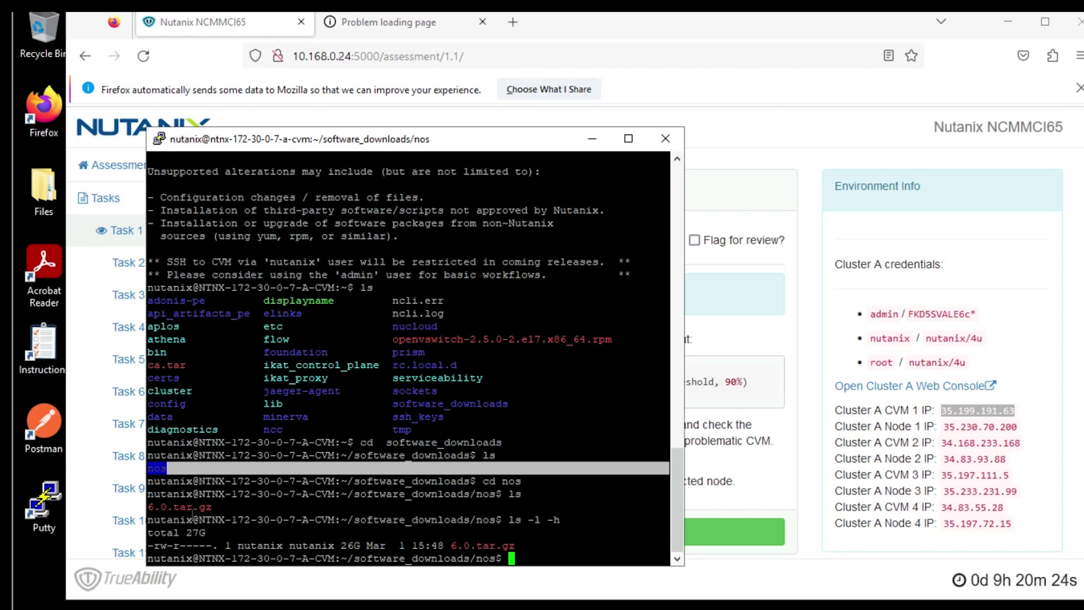
Step: Delete the 26G file 6.0.tar.gz with rm
type("rm")
left_click_drag(452, 546, 511, 544)
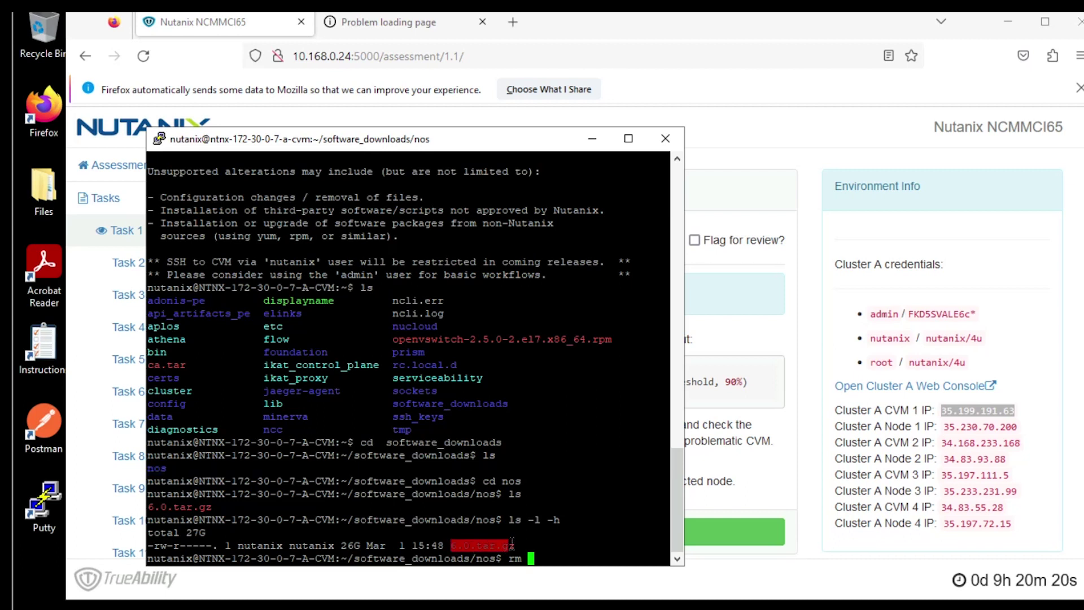
right_click(509, 507)
key("Return")
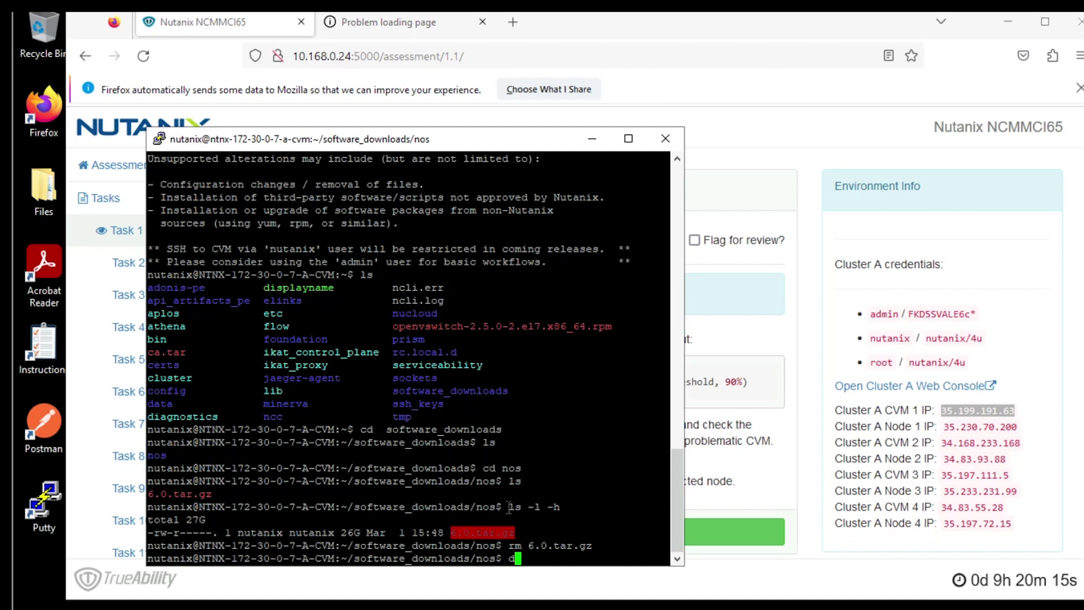
Step: Run df -h and confirm /home is now at 28% used
type("f -h")
key("Return")
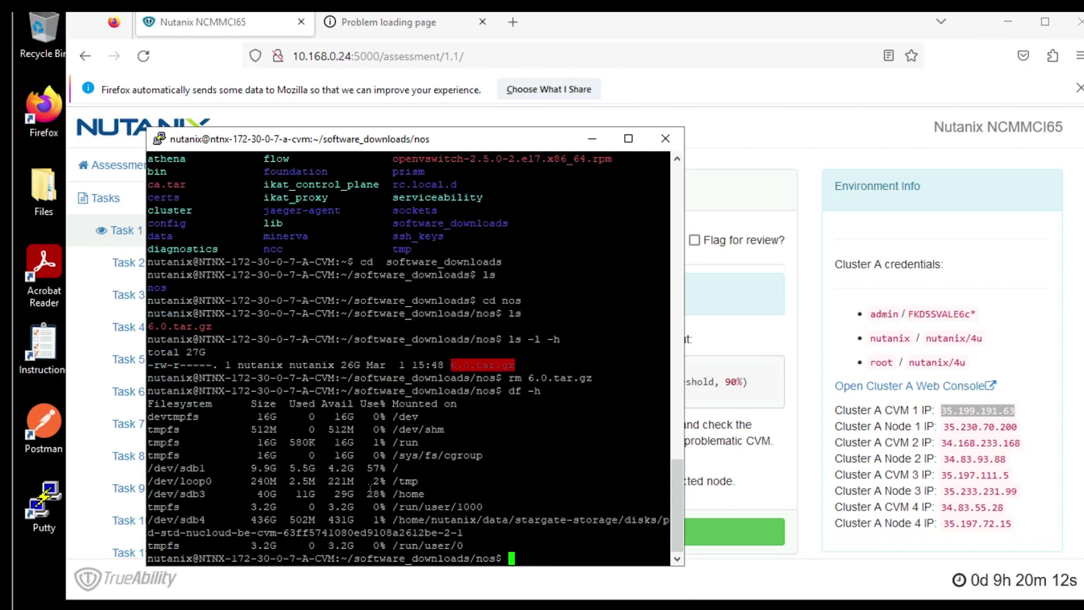
left_click_drag(361, 494, 422, 495)
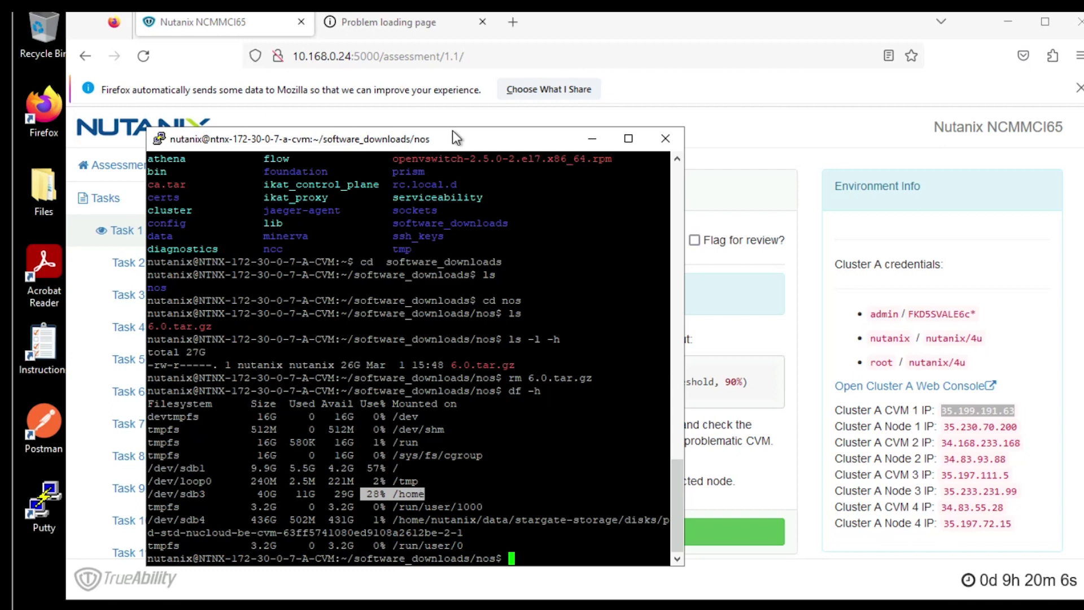
left_click_drag(452, 133, 938, 79)
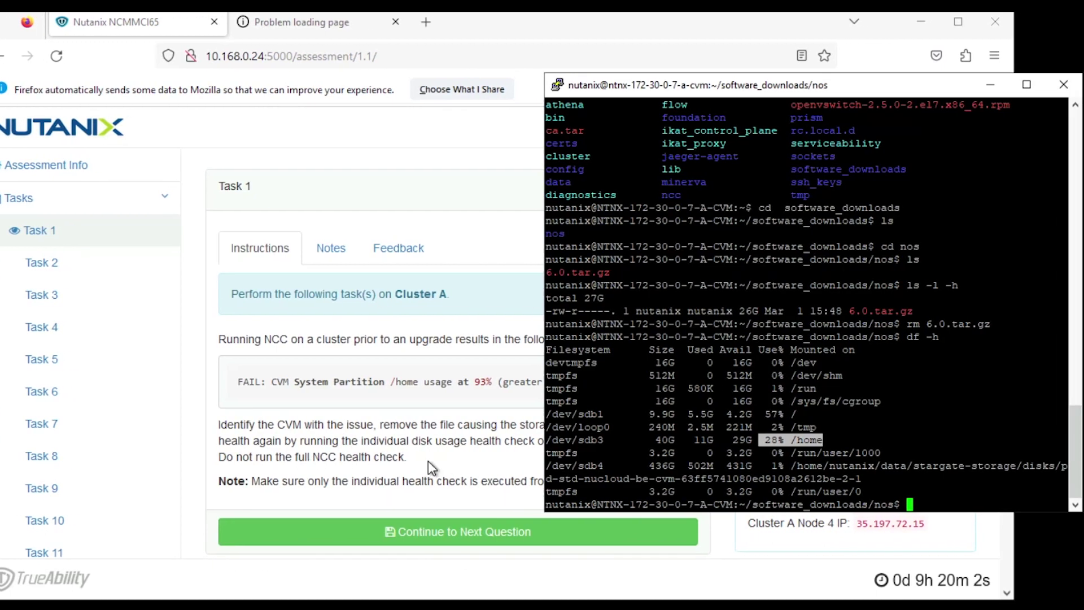
Step: Run 'ncc health_checks hardware_checks disk_checks disk_usage_check' on CVM 172.30.0.7
left_click(629, 420)
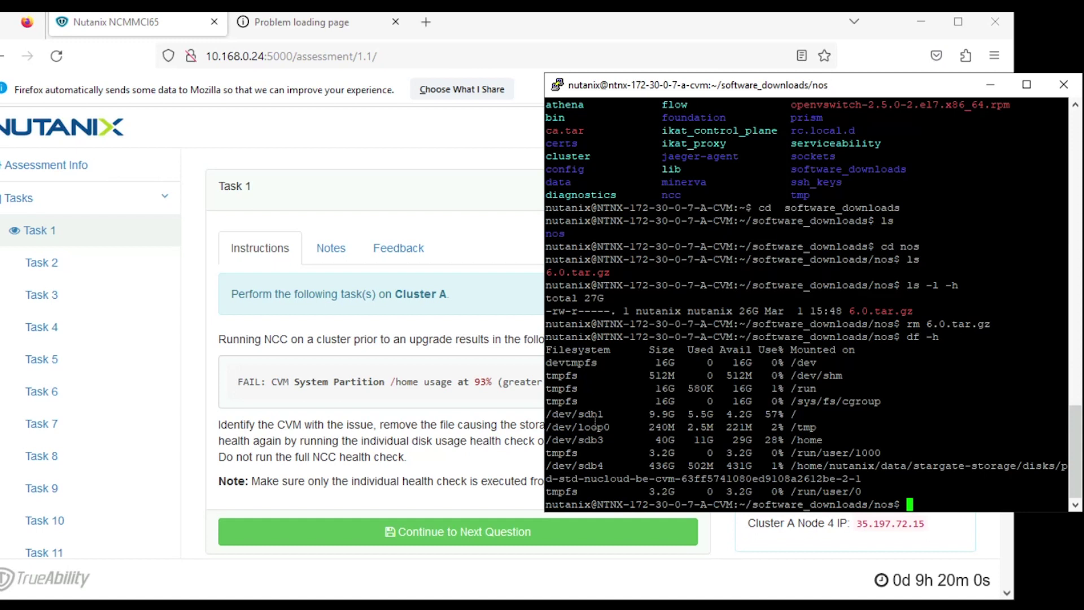
left_click_drag(544, 432, 157, 380)
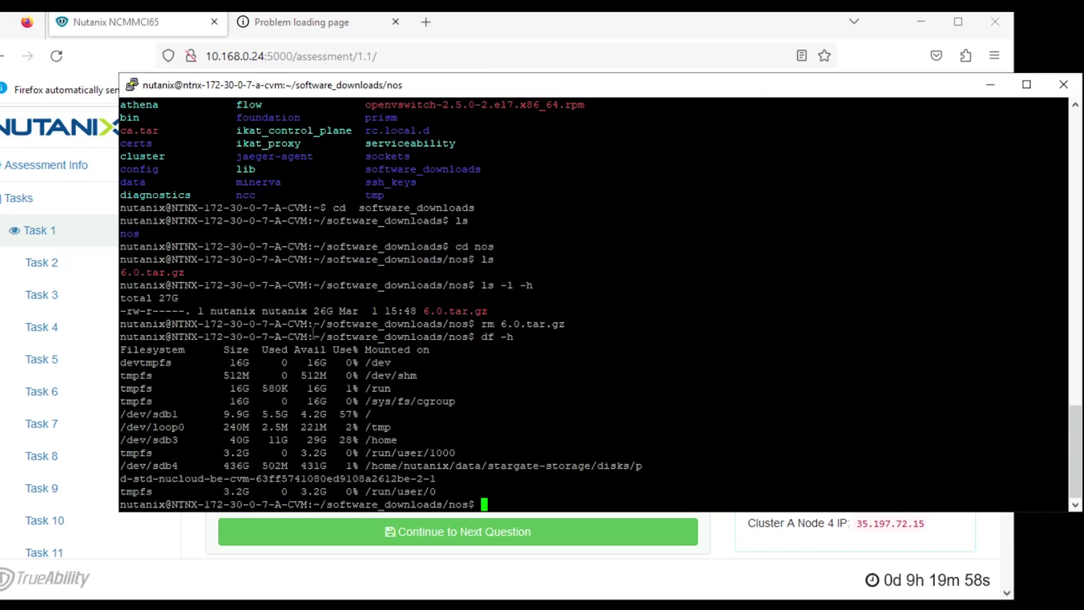
type("ncc health_")
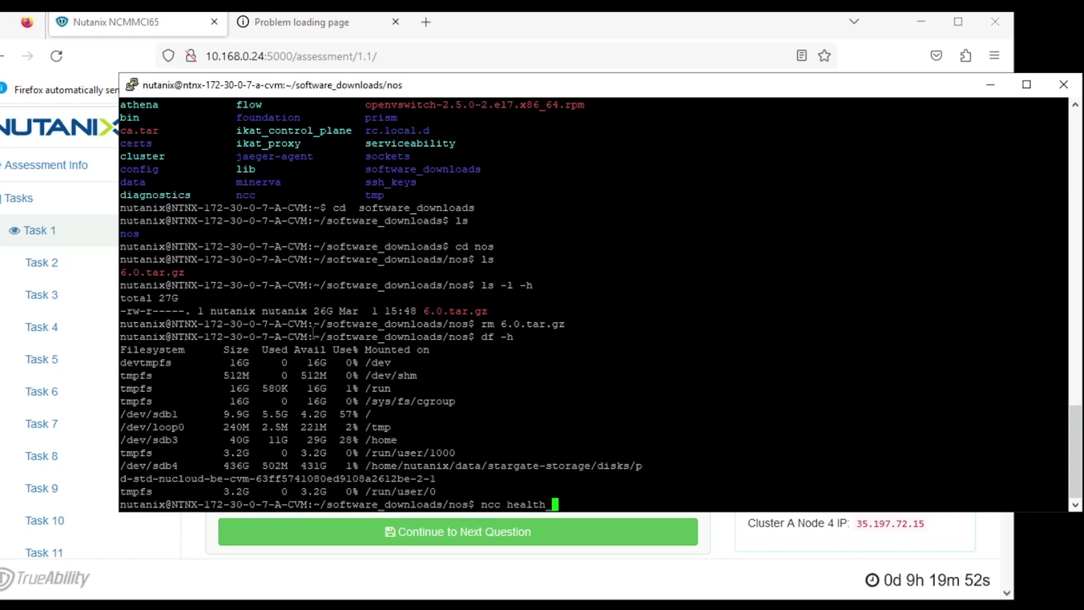
type("checks hardware")
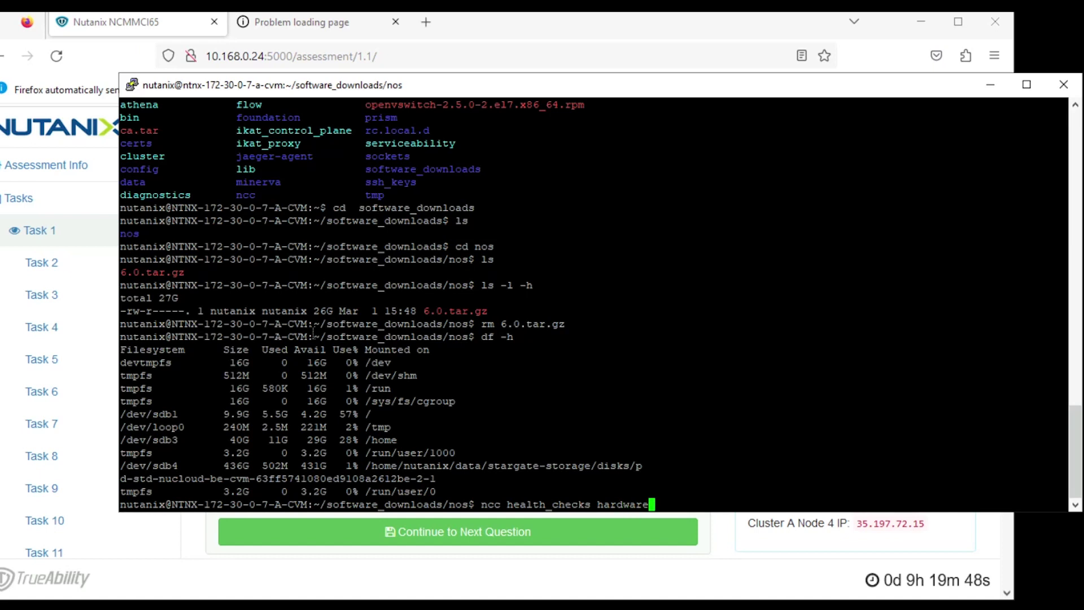
type("_checks disk_check")
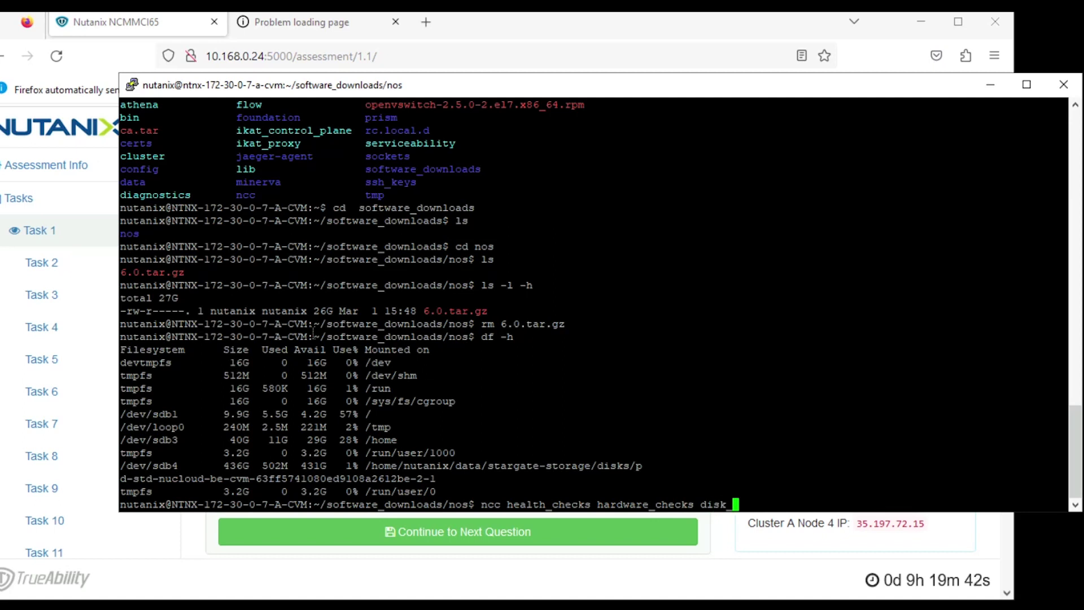
type("s disk")
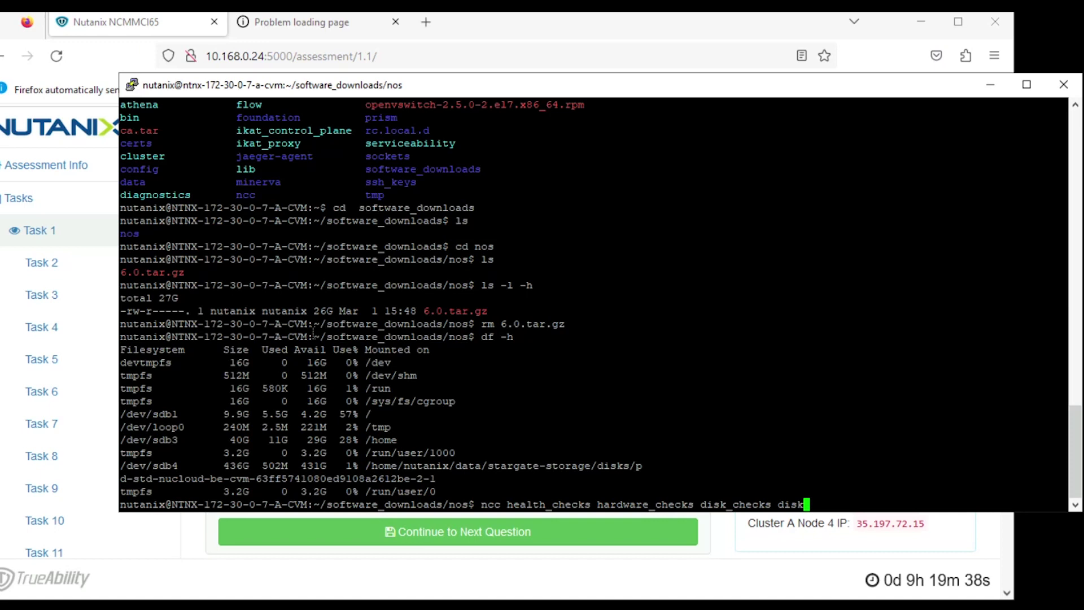
type("_usage_check")
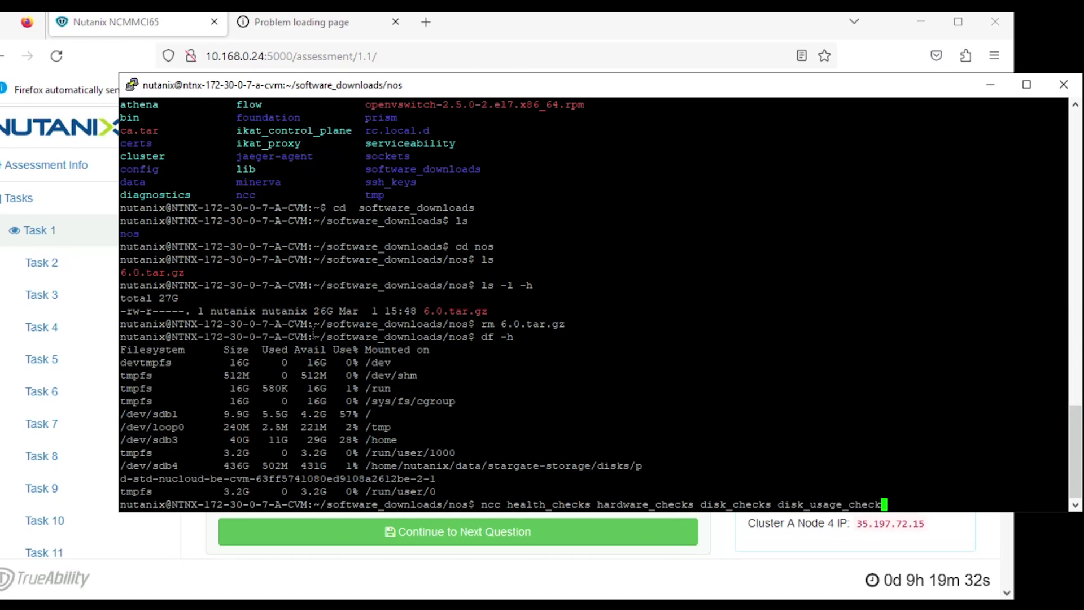
key("Return")
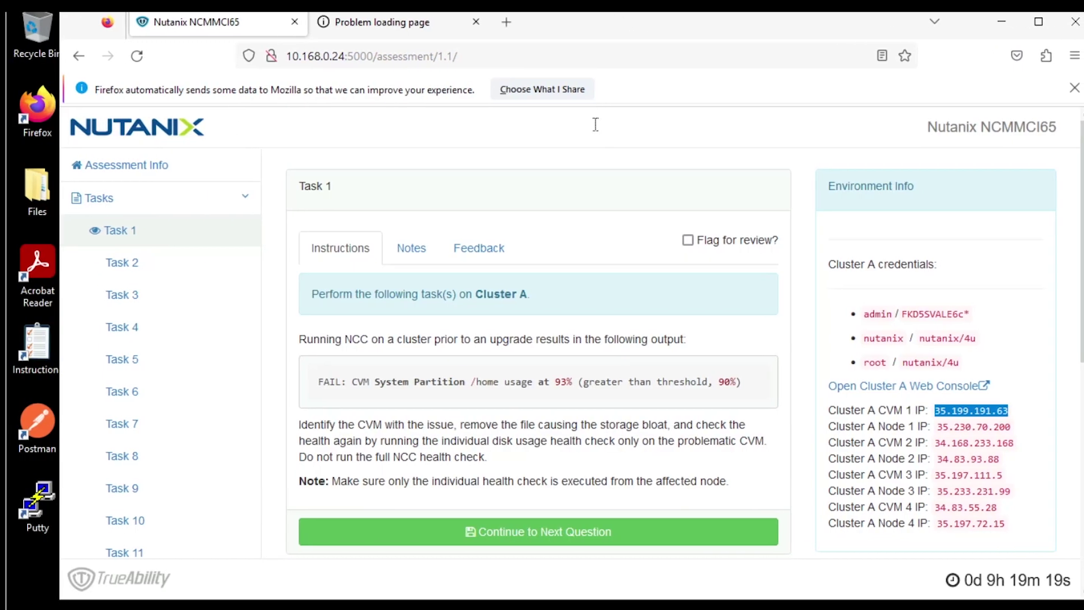
Step: Tick 'Flag for review?' on Task 1 and go to the Assessment Review page
left_click(692, 240)
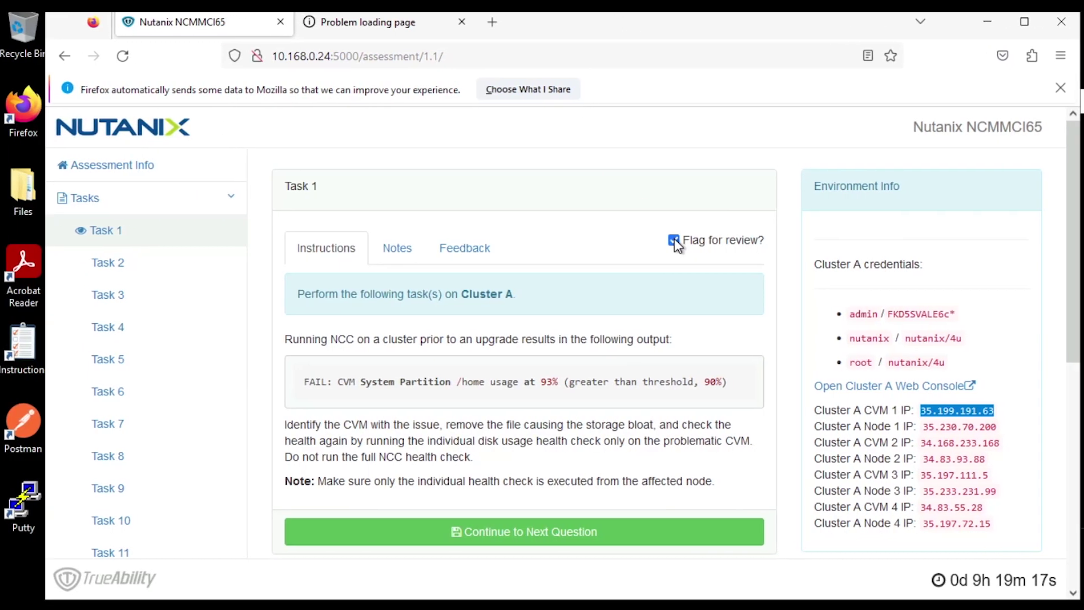
scroll(266, 256, "down", 3)
scroll(251, 255, "down", 5)
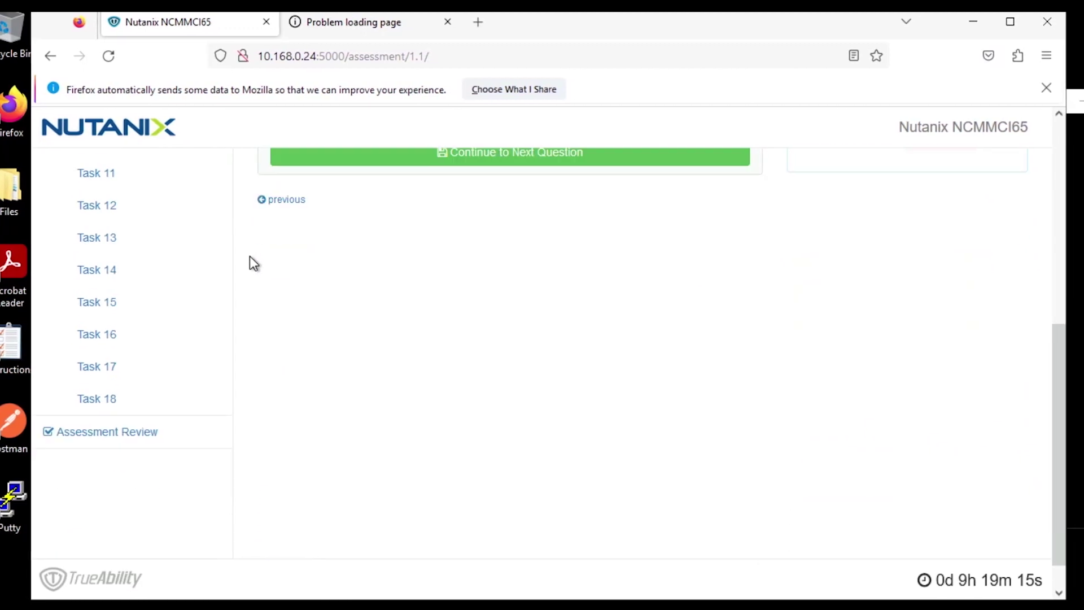
left_click(116, 404)
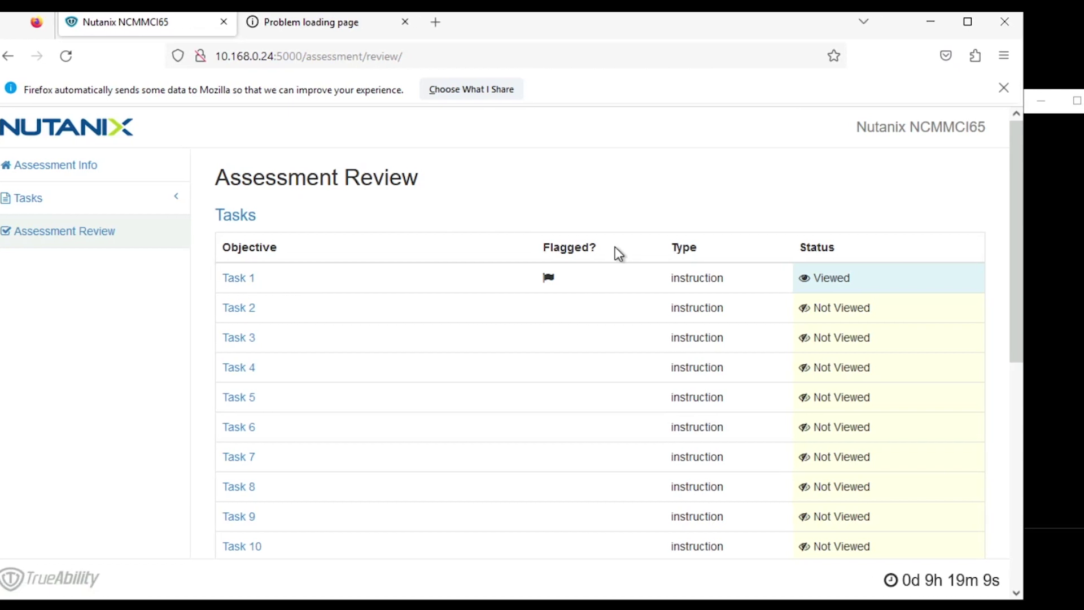
Step: In PuTTY, run the rm cleanup, df -h and ncc disk_usage_check commands until 1 of 1 plugins passes
key("alt+Tab")
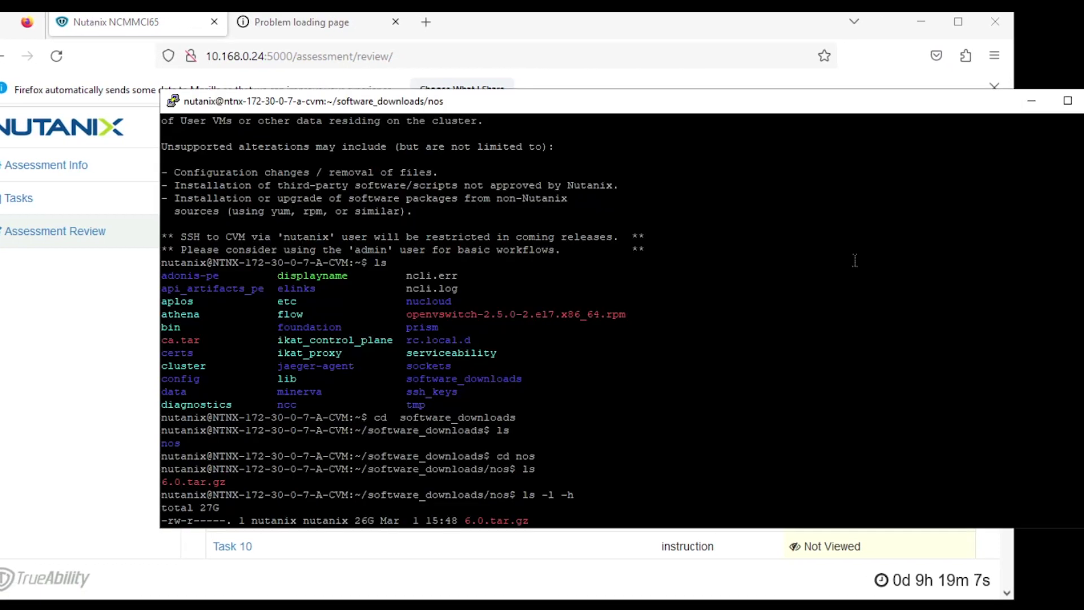
right_click(862, 272)
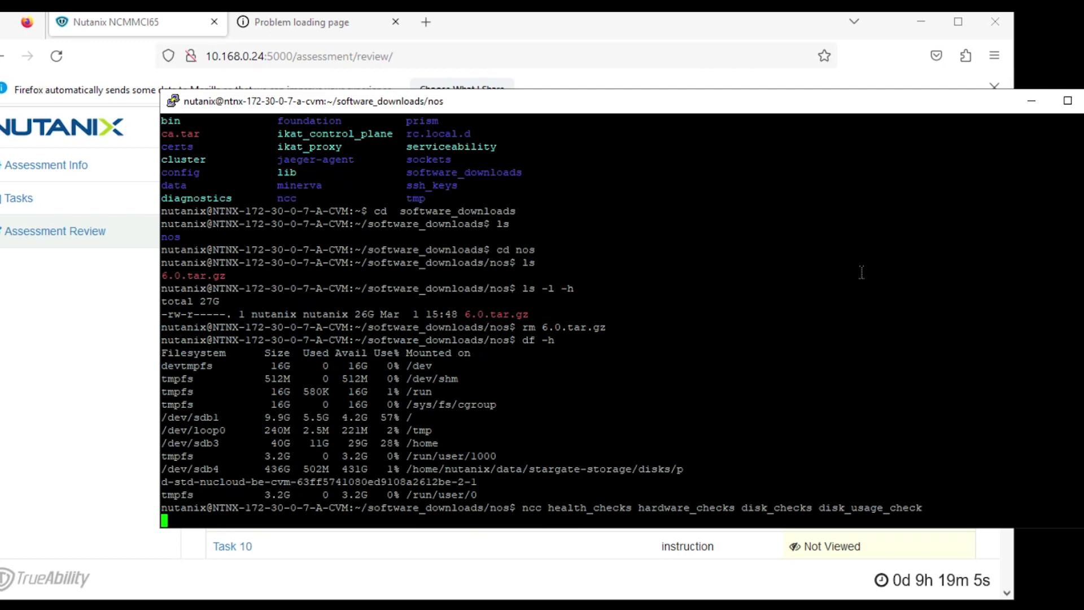
left_click_drag(757, 105, 795, 100)
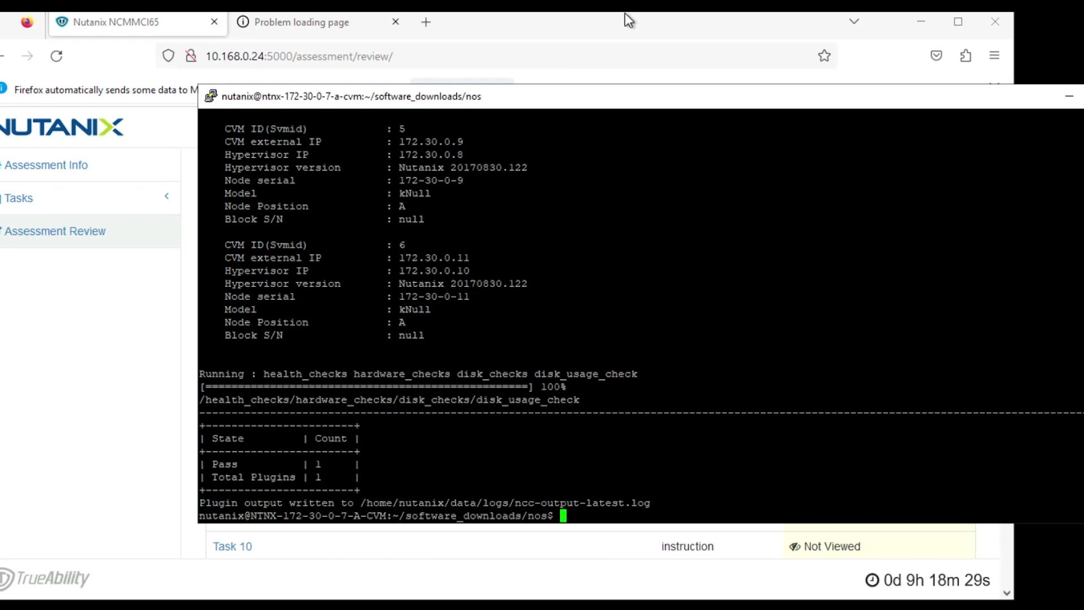
Step: On the Assessment Review page, choose Complete Assessment and confirm with OK in the lock-out warning
left_click(550, 14)
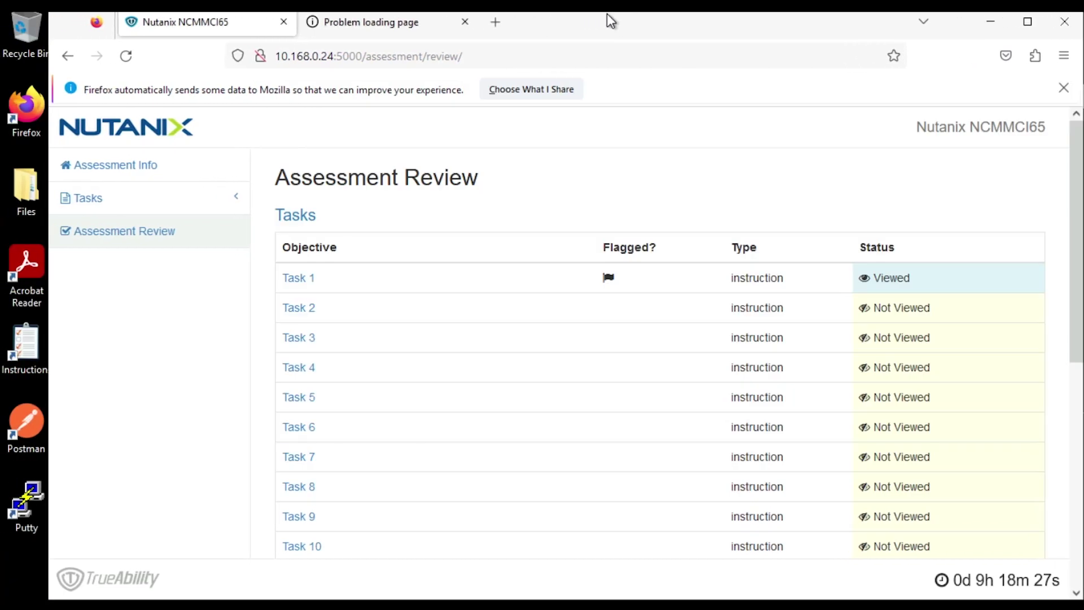
left_click_drag(1076, 346, 1075, 589)
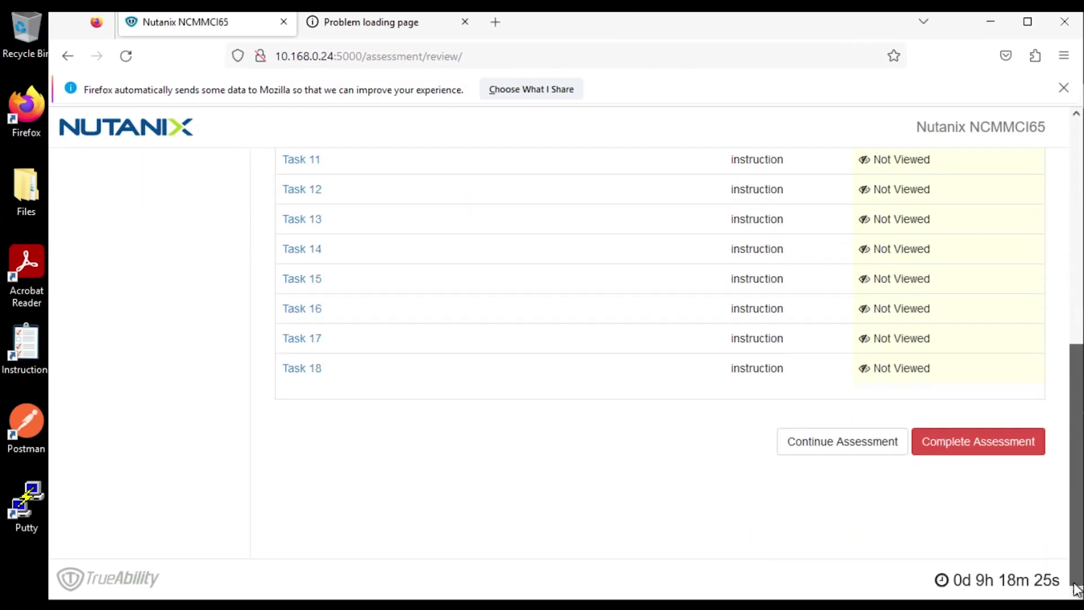
left_click(960, 446)
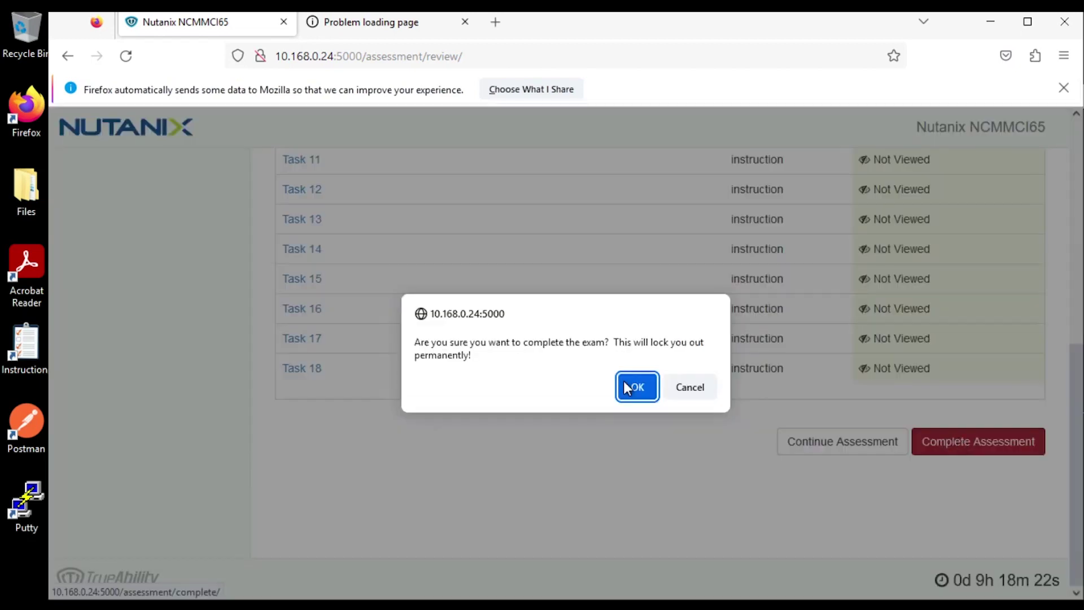
left_click(642, 390)
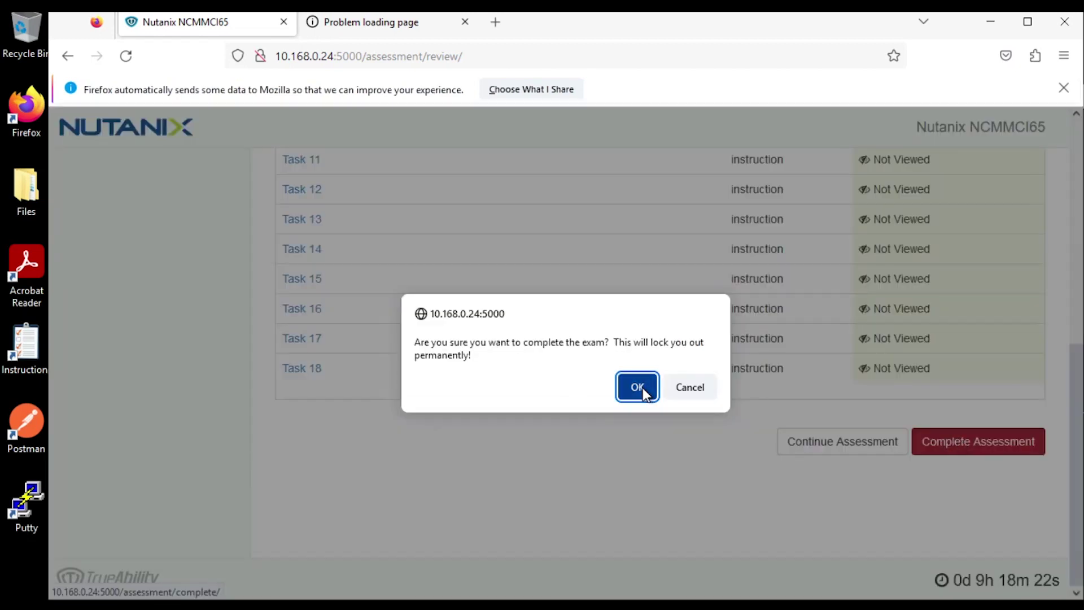